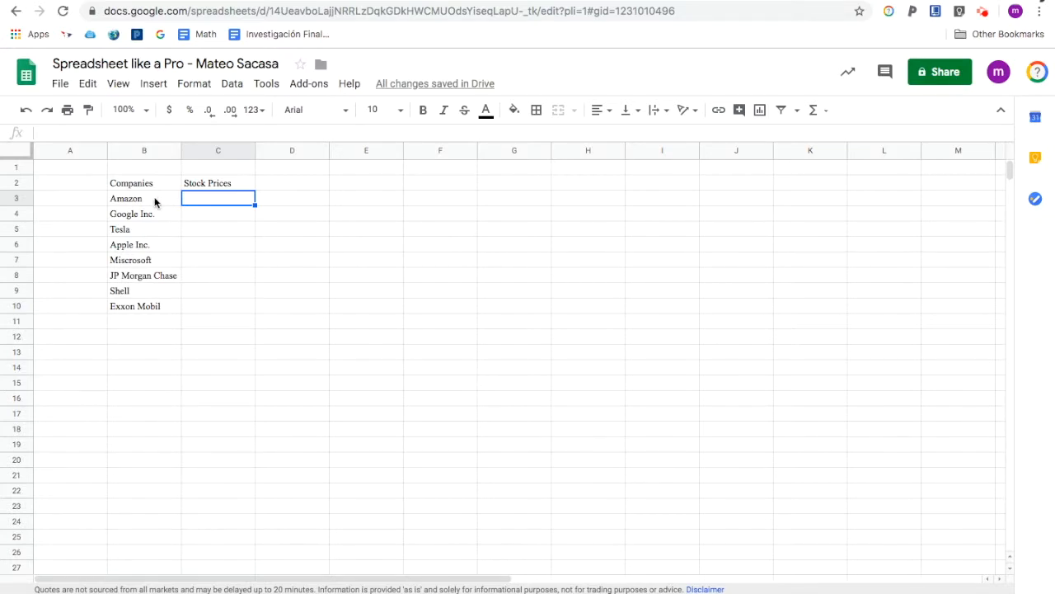
- Enter the formula =GOOGLEFINANCE("amzn","price") in the Stock Prices cell beside Amazon
{"action": "left_click", "coordinate": [138, 210]}
{"action": "left_click_drag", "start_coordinate": [138, 210], "coordinate": [136, 311]}
{"action": "left_click", "coordinate": [150, 190]}
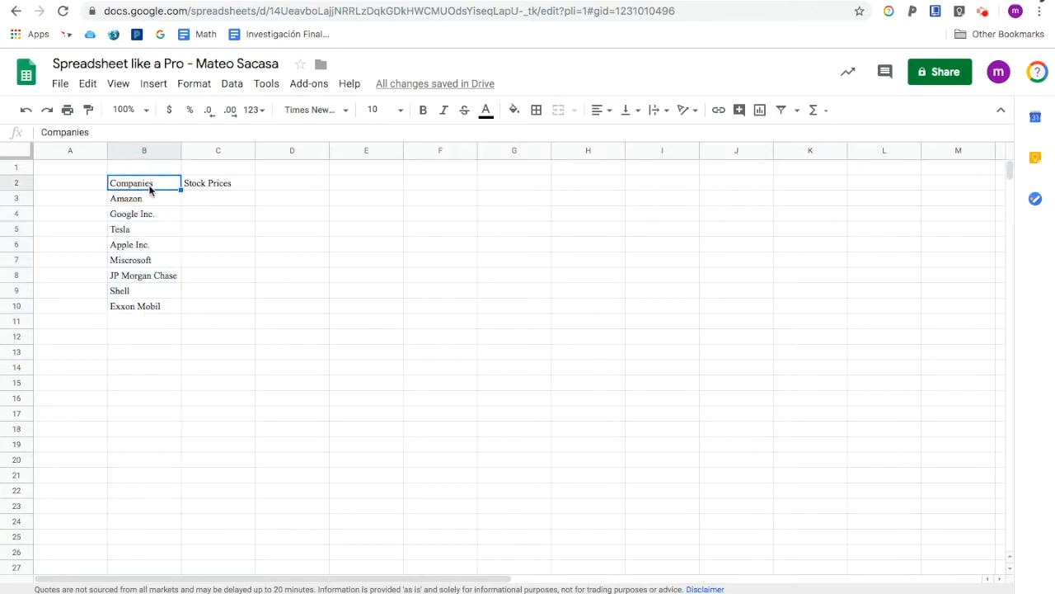
{"action": "left_click", "coordinate": [216, 199]}
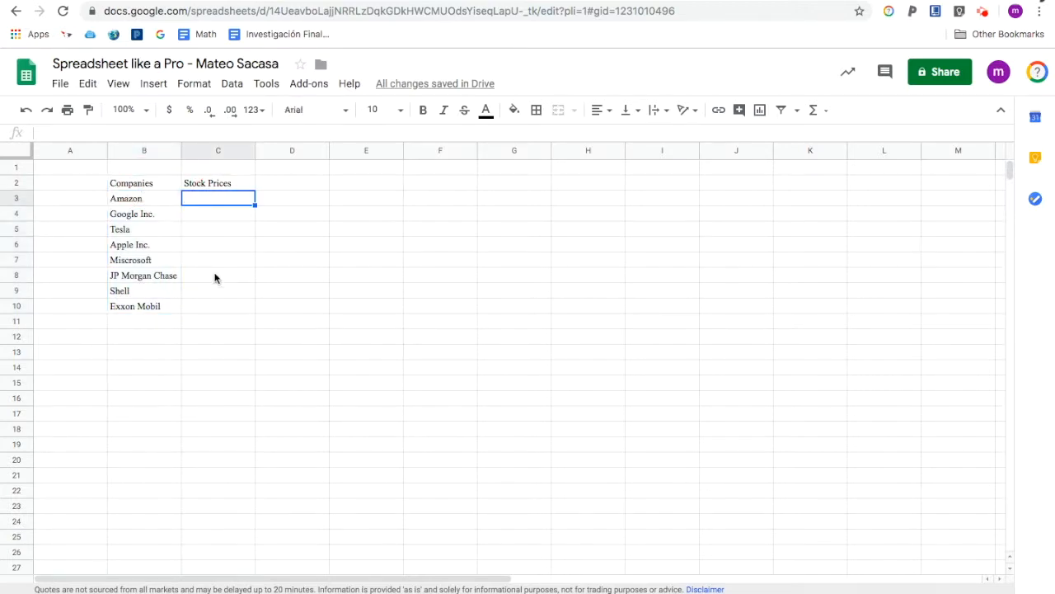
{"action": "type", "text": "=google"}
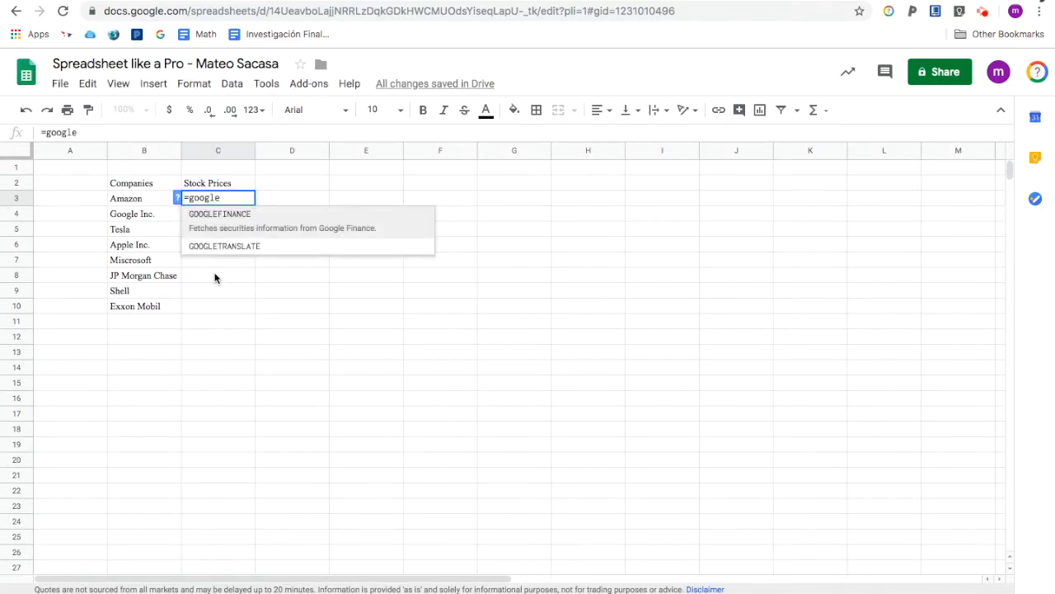
{"action": "key", "text": "Tab"}
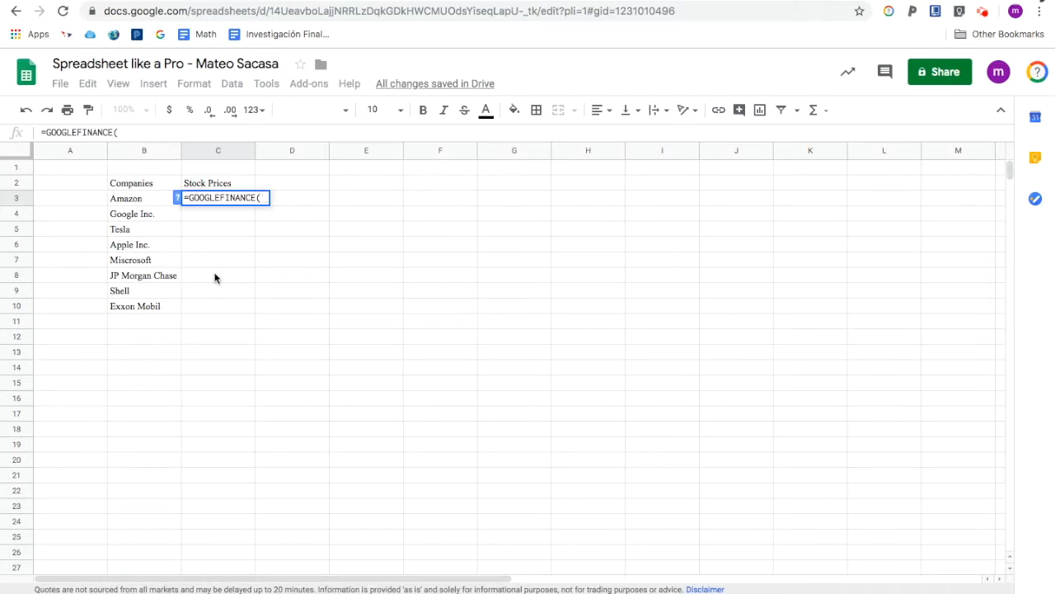
{"action": "type", "text": "\""}
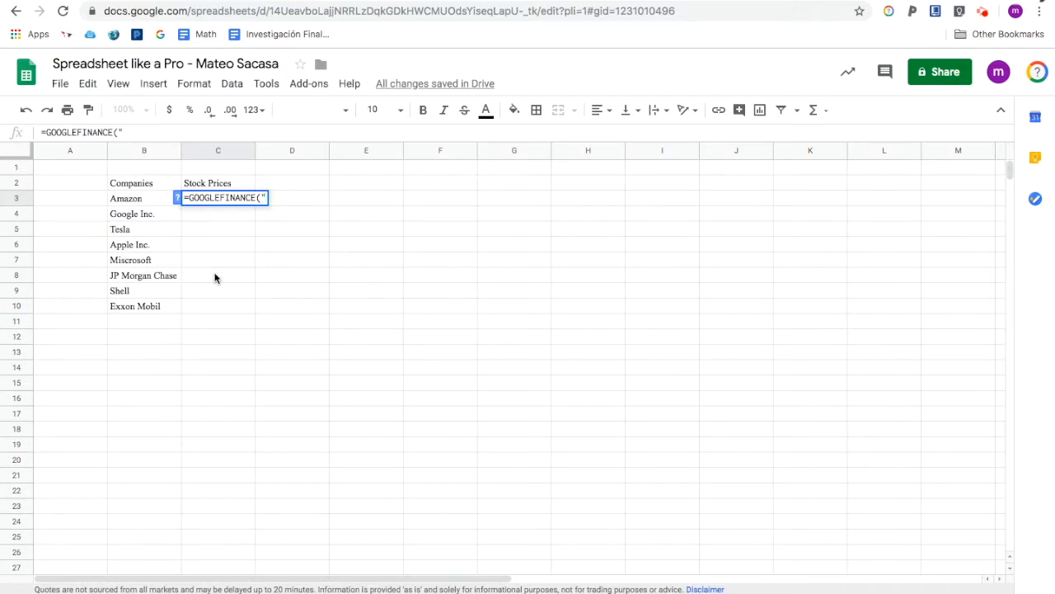
{"action": "type", "text": "amzn"}
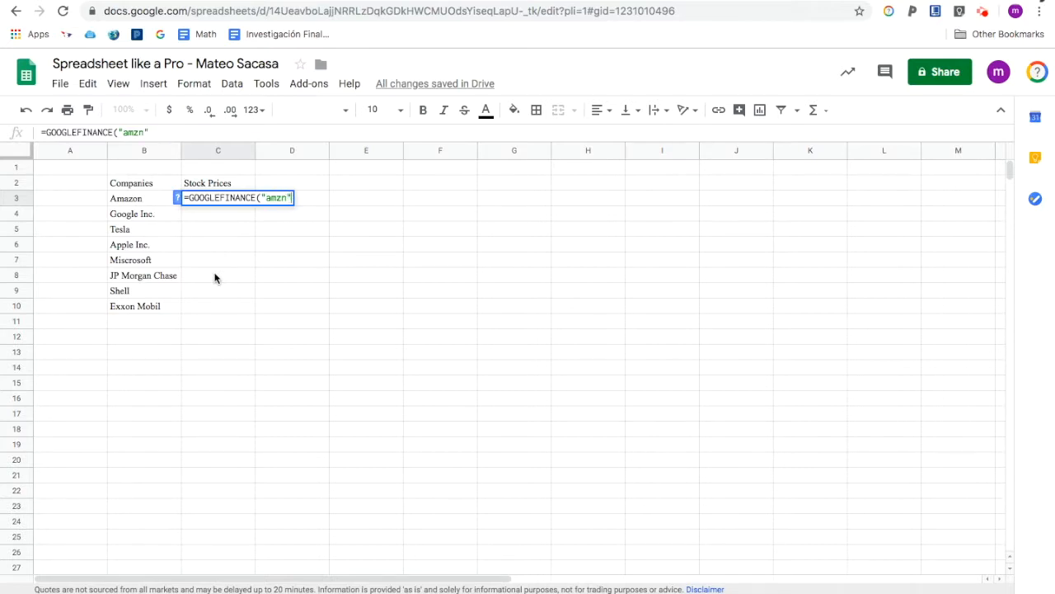
{"action": "type", "text": "\",\"price\")"}
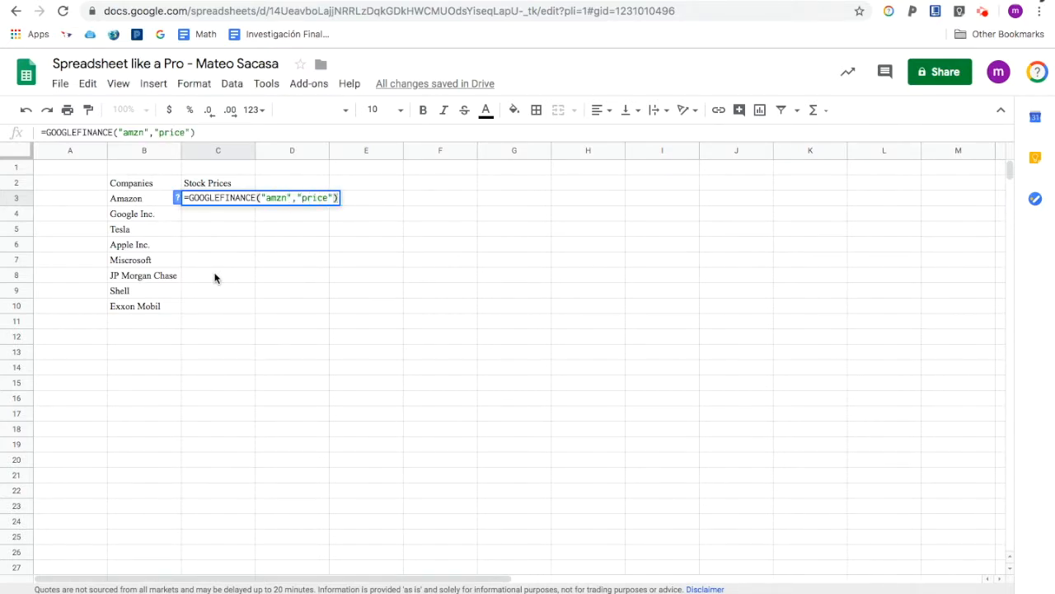
{"action": "key", "text": "Return"}
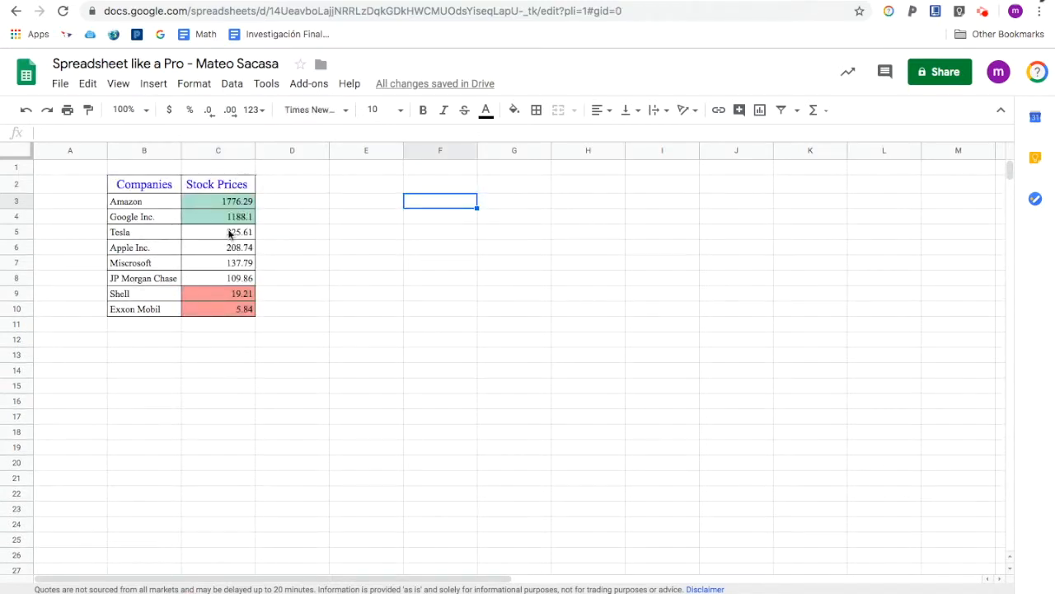
- Inspect the GOOGLEFINANCE formulas in the stock price cells of the formatted table
{"action": "left_click", "coordinate": [311, 217]}
{"action": "left_click", "coordinate": [224, 203]}
{"action": "left_click_drag", "start_coordinate": [224, 203], "coordinate": [239, 310]}
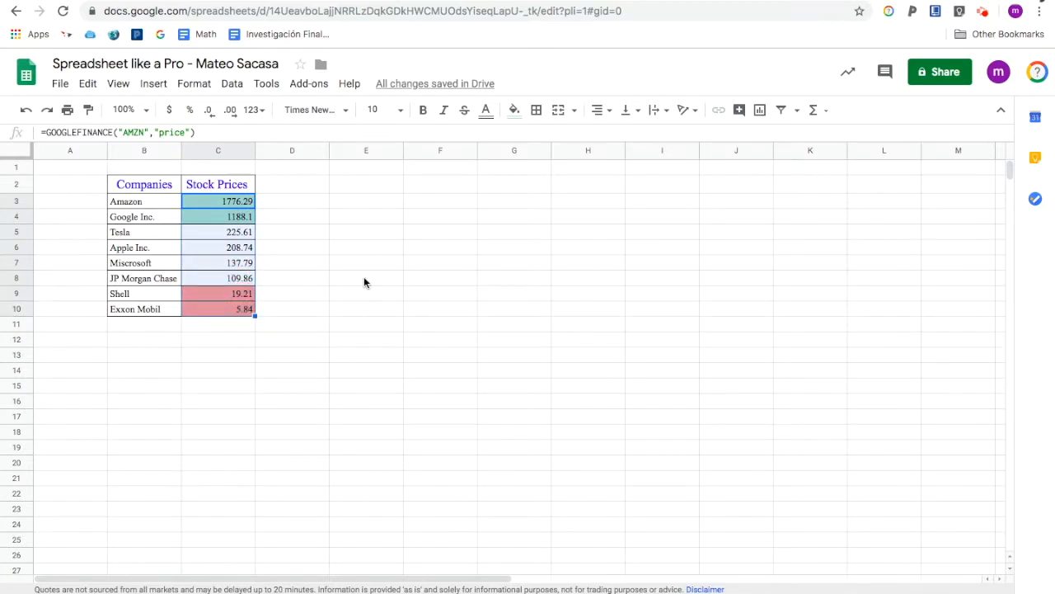
{"action": "left_click", "coordinate": [364, 283]}
{"action": "left_click", "coordinate": [224, 216]}
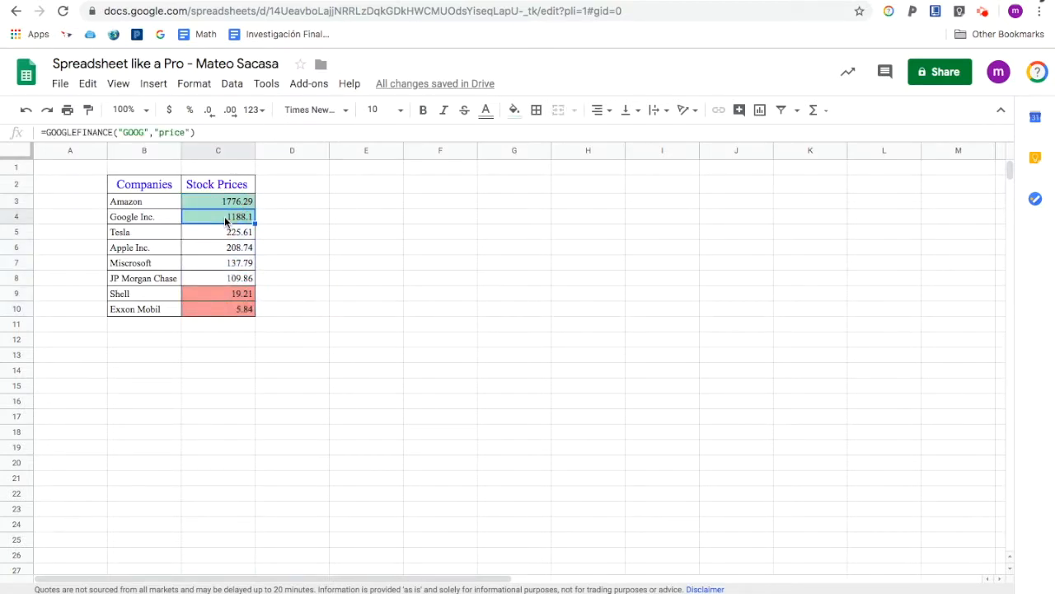
{"action": "key", "text": "Down"}
{"action": "key", "text": "Down"}
{"action": "key", "text": "Down"}
{"action": "key", "text": "Down"}
{"action": "key", "text": "Down"}
{"action": "key", "text": "Down"}
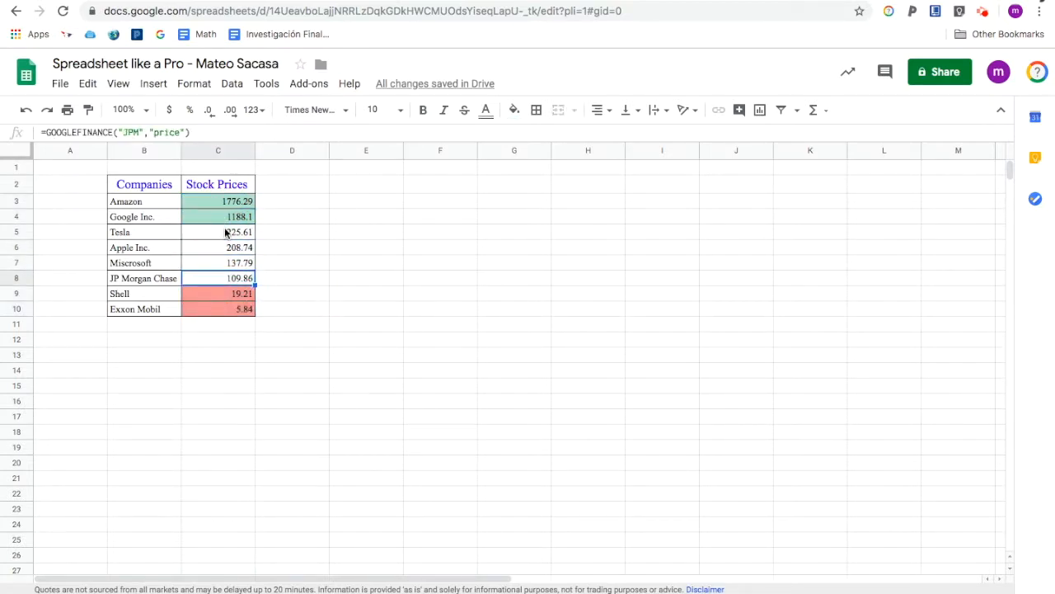
{"action": "key", "text": "Up"}
{"action": "key", "text": "Up"}
{"action": "key", "text": "Right"}
{"action": "key", "text": "Up"}
{"action": "key", "text": "Up"}
{"action": "key", "text": "Up"}
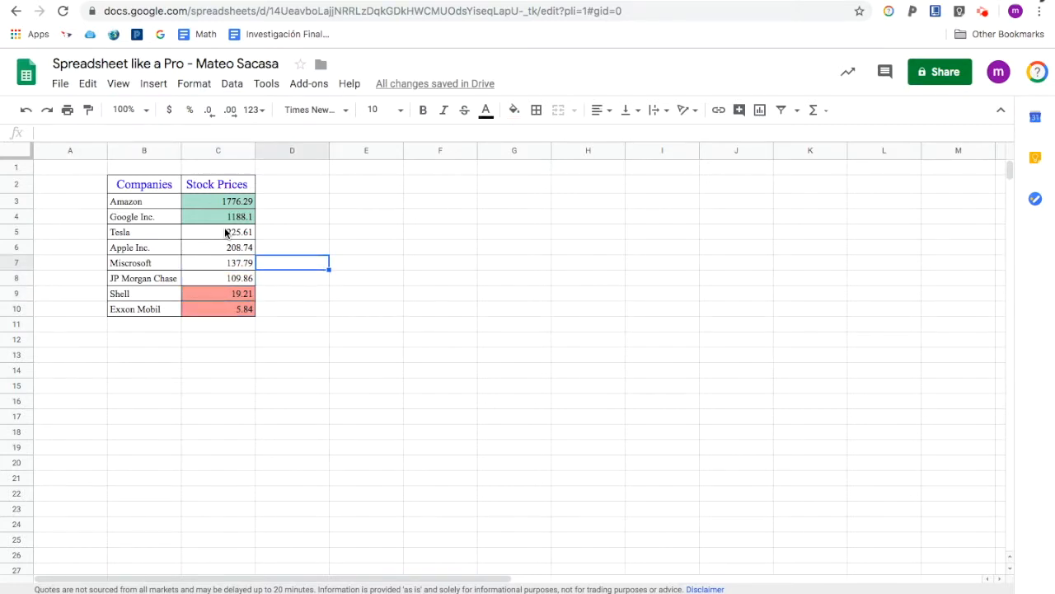
{"action": "left_click_drag", "start_coordinate": [207, 205], "coordinate": [248, 314]}
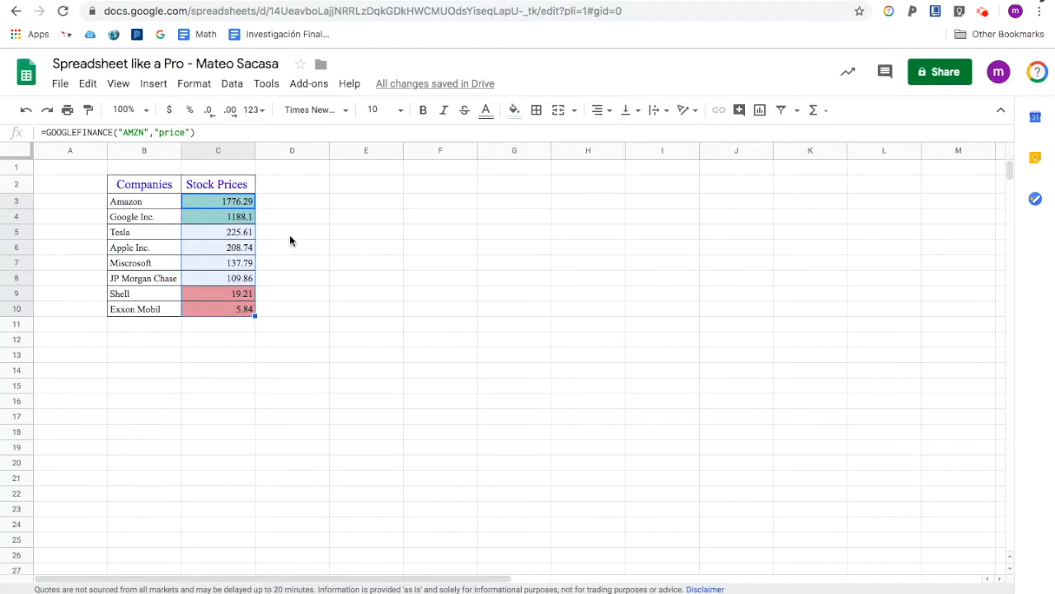
{"action": "left_click", "coordinate": [145, 202]}
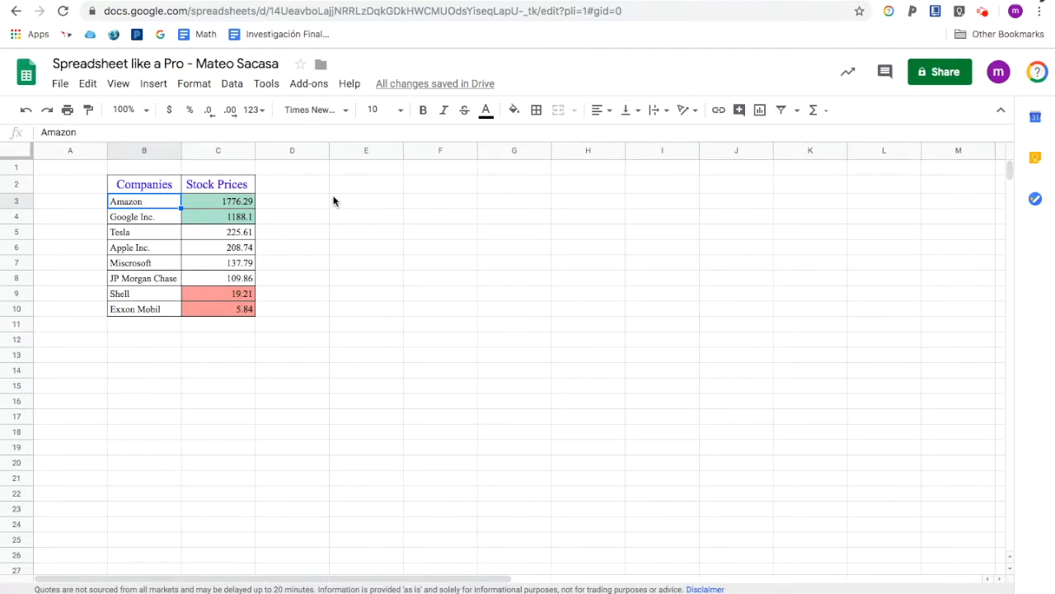
- Open the Script editor for the spreadsheet and review the existing stock price functions
{"action": "left_click", "coordinate": [267, 85]}
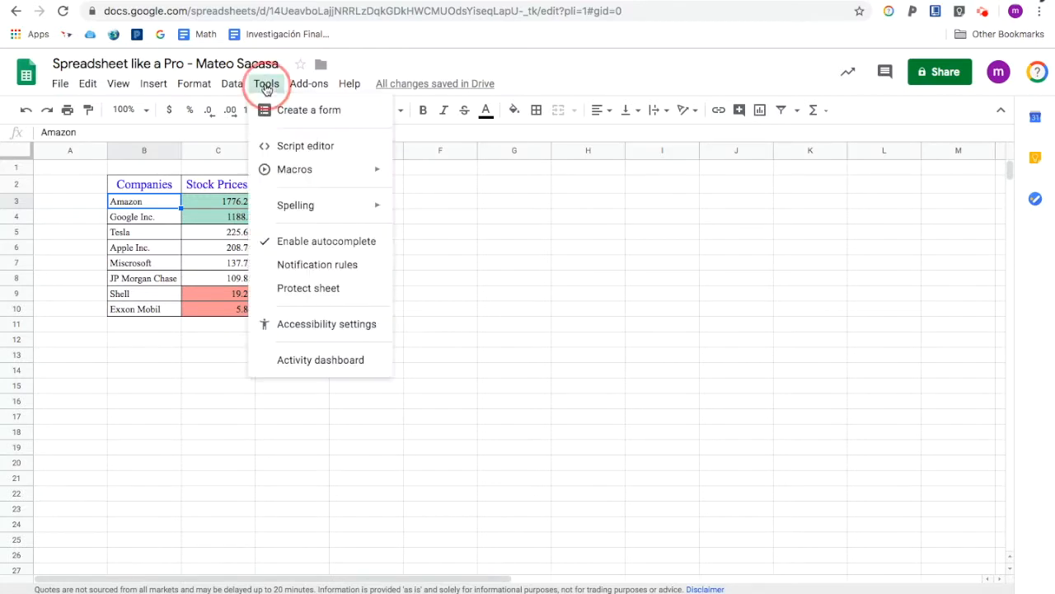
{"action": "left_click", "coordinate": [271, 145]}
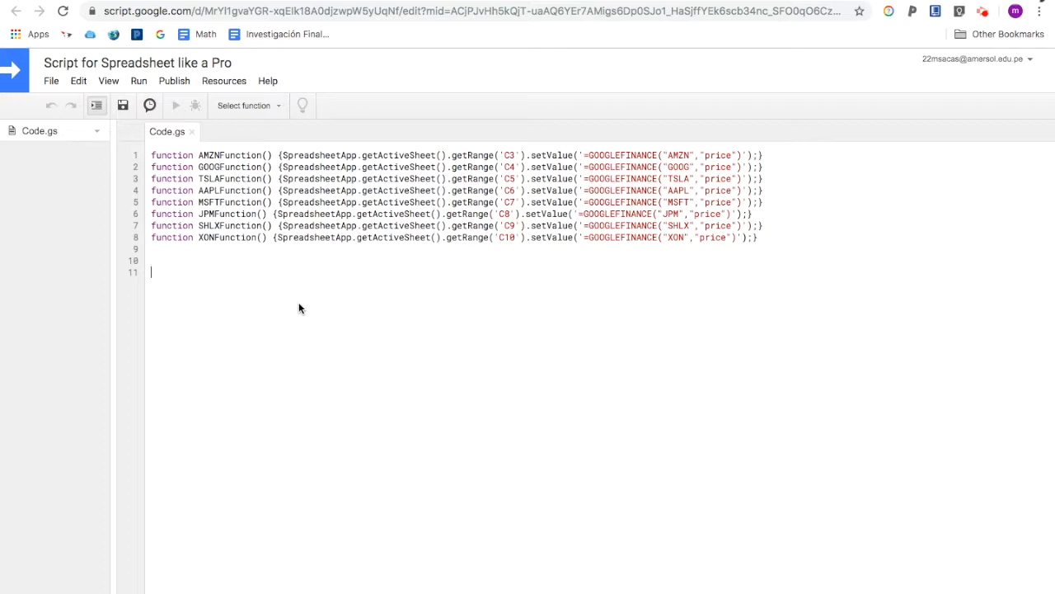
{"action": "left_click_drag", "start_coordinate": [199, 155], "coordinate": [223, 237]}
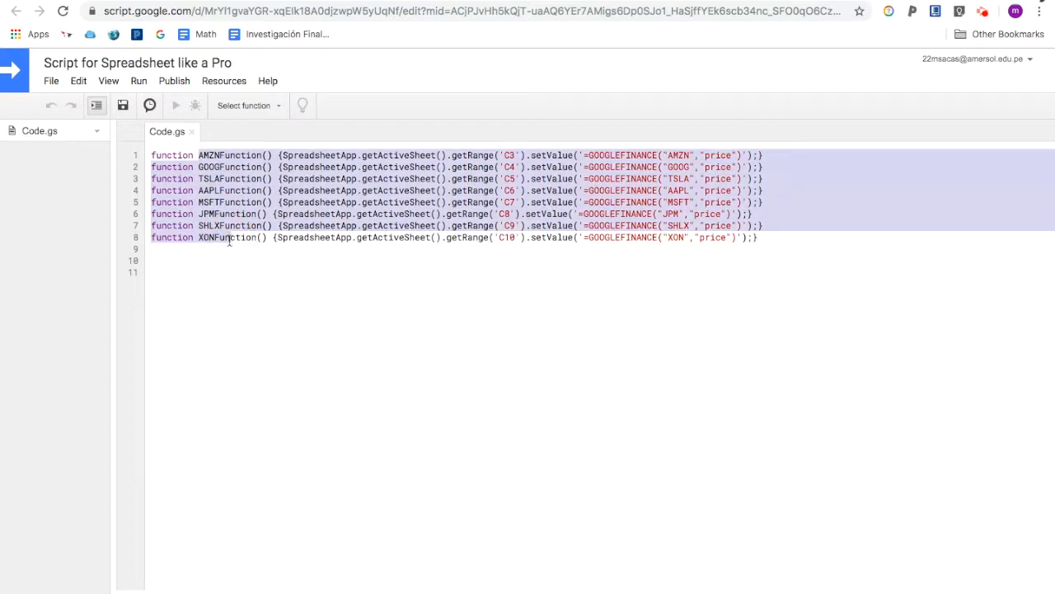
{"action": "left_click", "coordinate": [224, 249]}
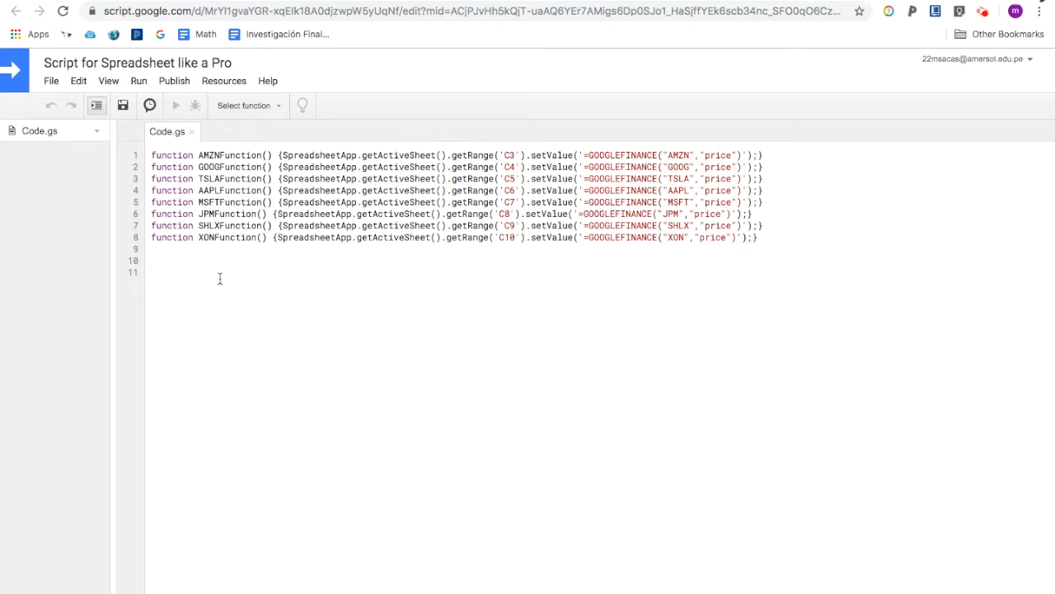
- Start writing function AMZNFunction() {SpreadsheetApp.getActiveSheet().getRange(' on a new line, checking C3's formula in the spreadsheet
{"action": "type", "text": "function"}
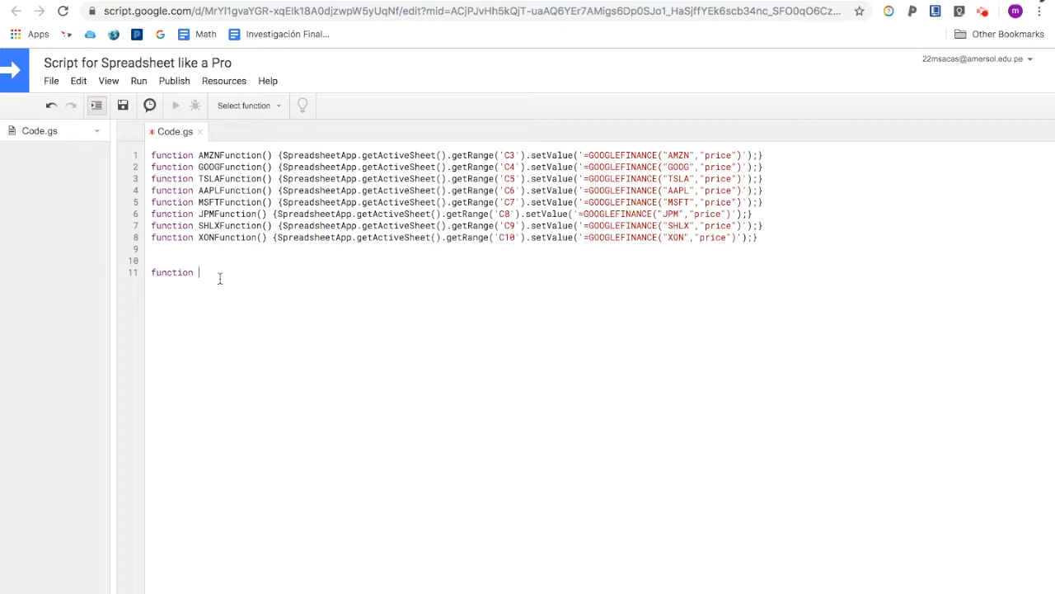
{"action": "type", "text": "AMZNFunction() {SpreadsheepApp.getActiv"}
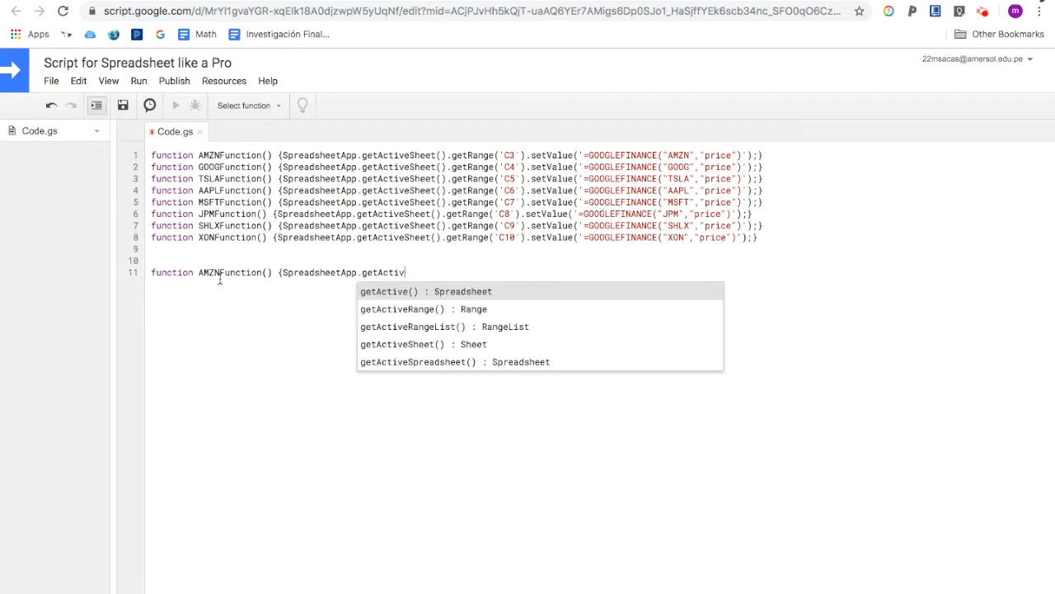
{"action": "type", "text": "eSheet"}
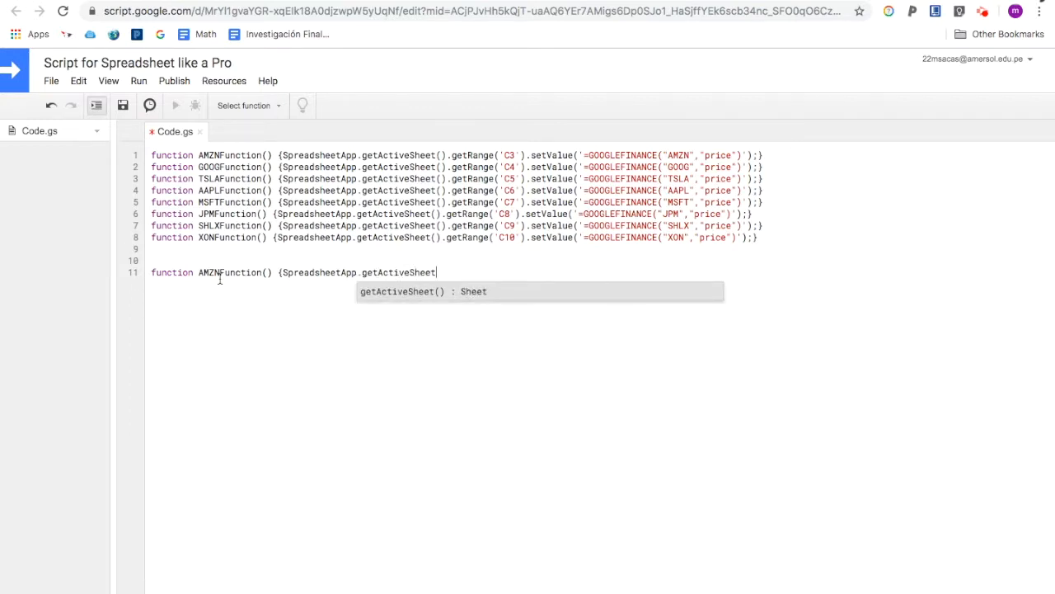
{"action": "key", "text": "Return"}
{"action": "type", "text": ".getRa"}
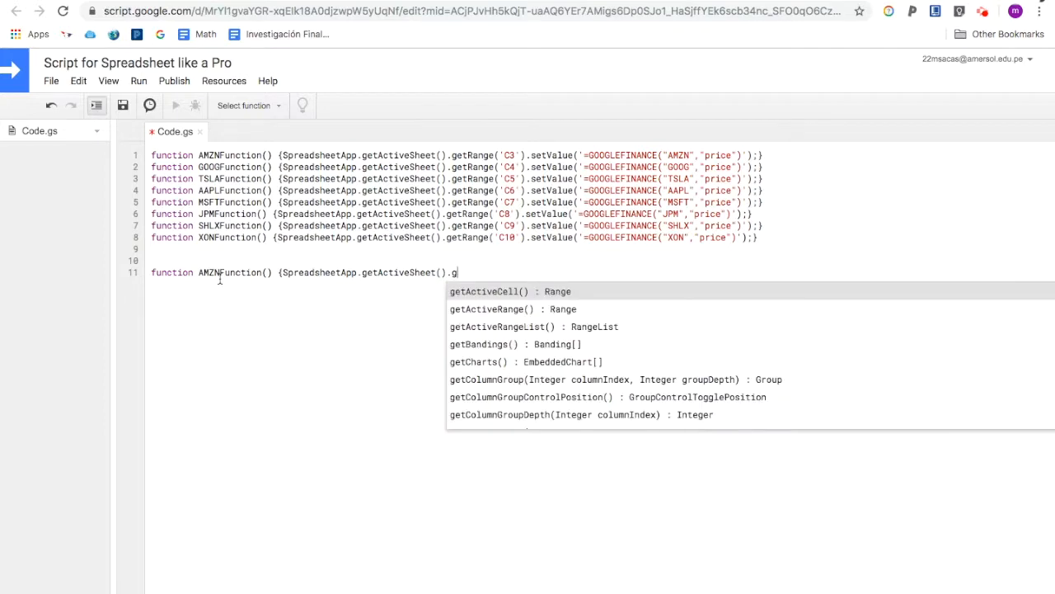
{"action": "type", "text": "nge"}
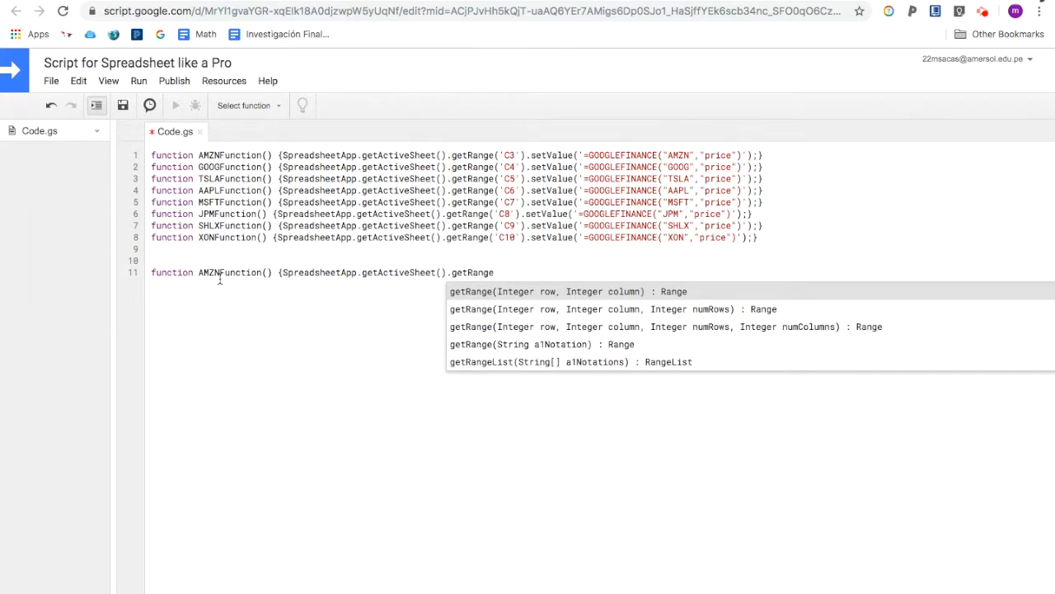
{"action": "type", "text": "('"}
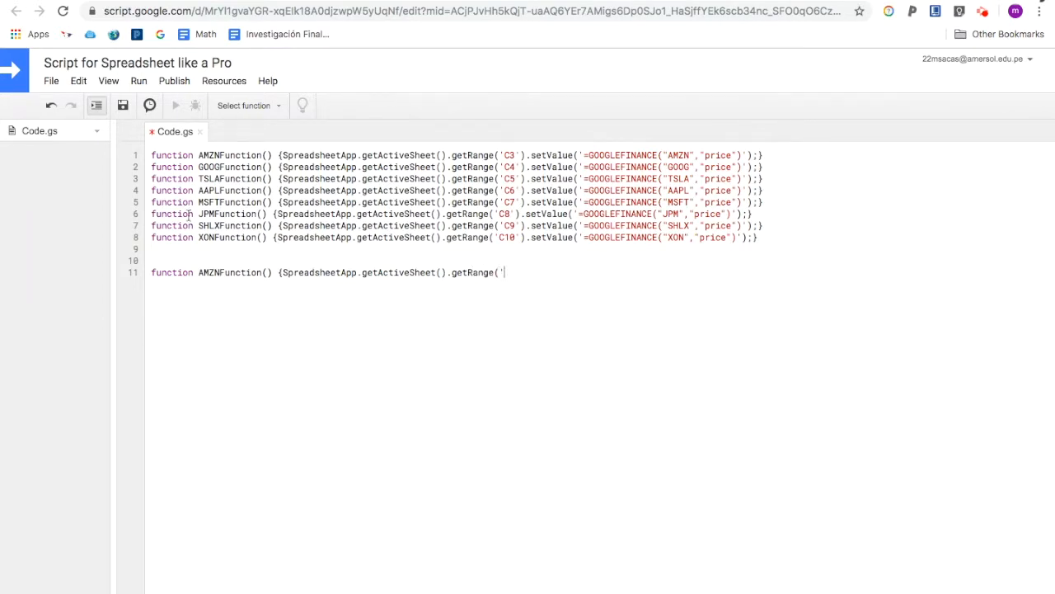
{"action": "left_click", "coordinate": [101, 0]}
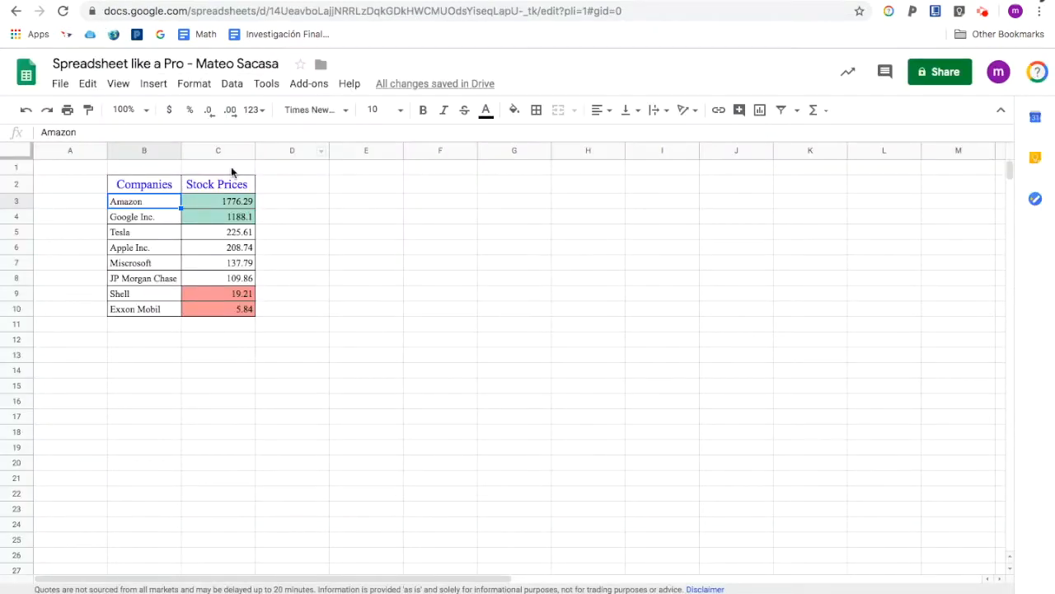
{"action": "left_click", "coordinate": [226, 200]}
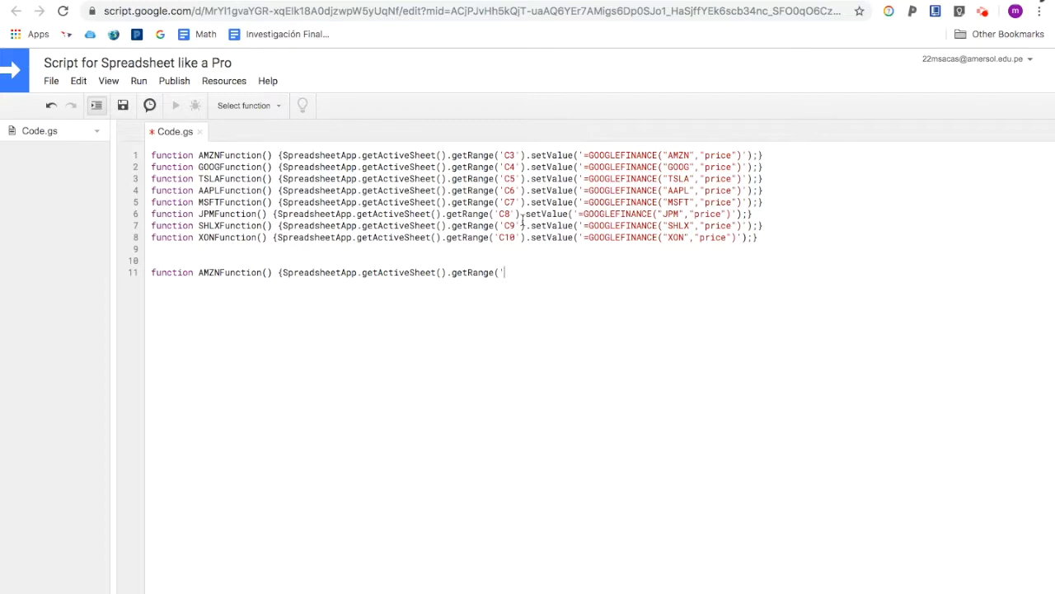
- Complete the line as getRange('C3').setValue('=GOOGLEFINANCE("AMZN","price")');} and delete the whole line
{"action": "type", "text": "C3'"}
{"action": "type", "text": ").set"}
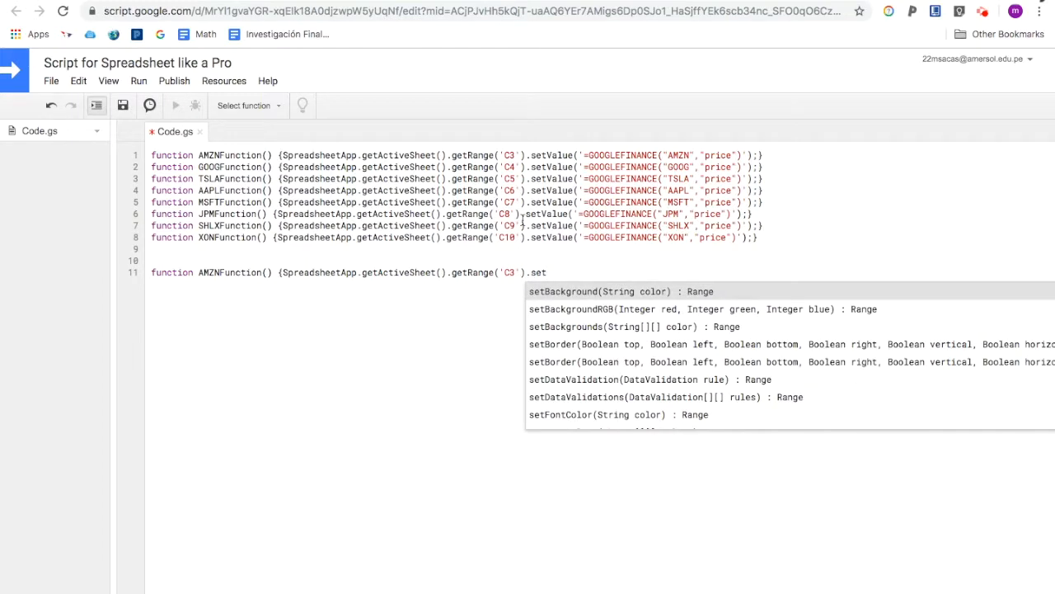
{"action": "type", "text": "Value('="}
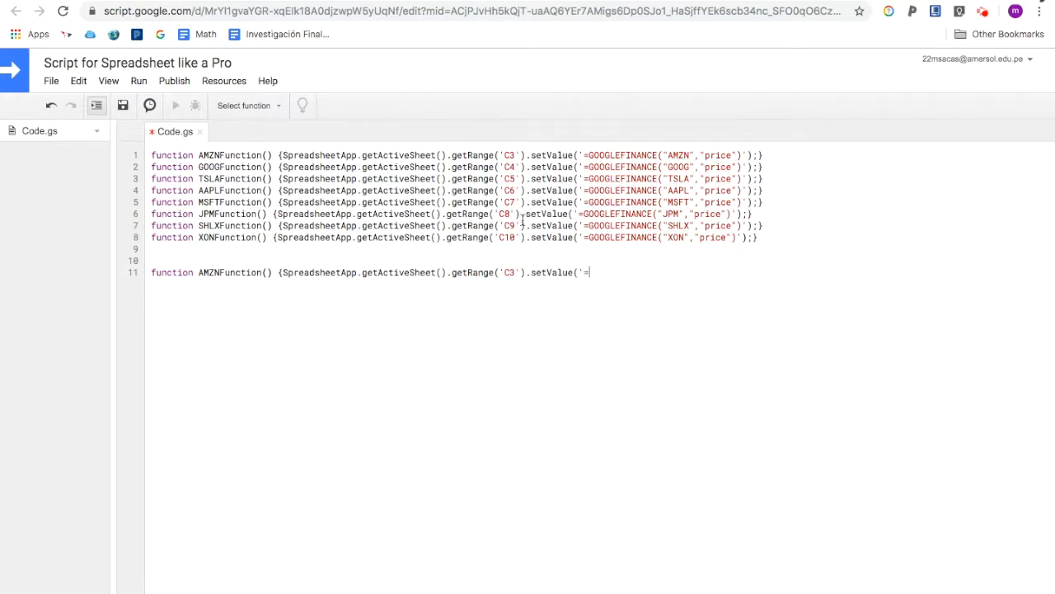
{"action": "type", "text": "GOOGLEFINANCE(\"AMZN\",\"price"}
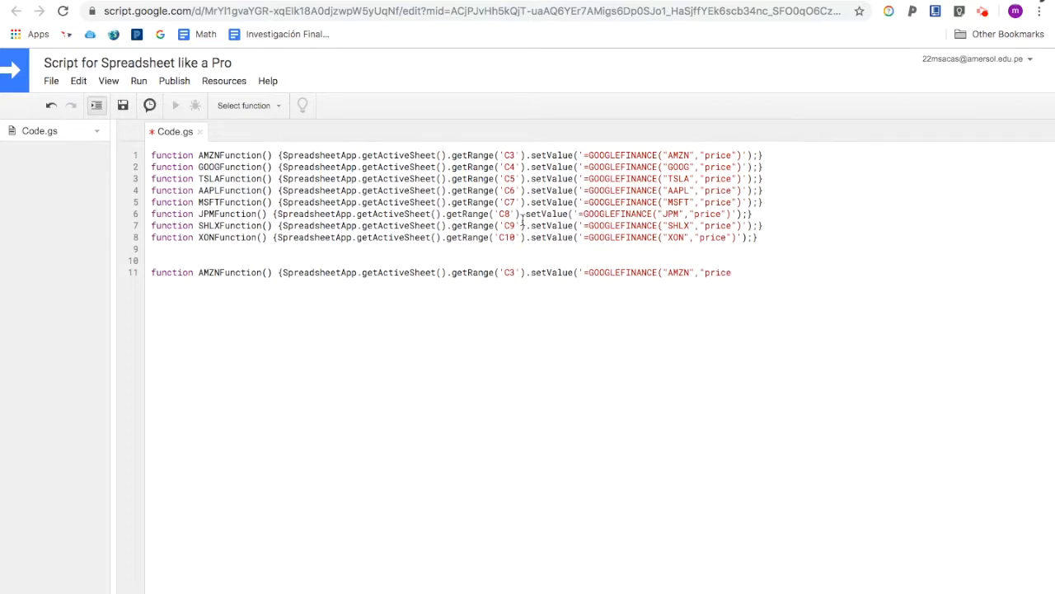
{"action": "type", "text": "\")');}"}
{"action": "triple_click", "coordinate": [151, 275]}
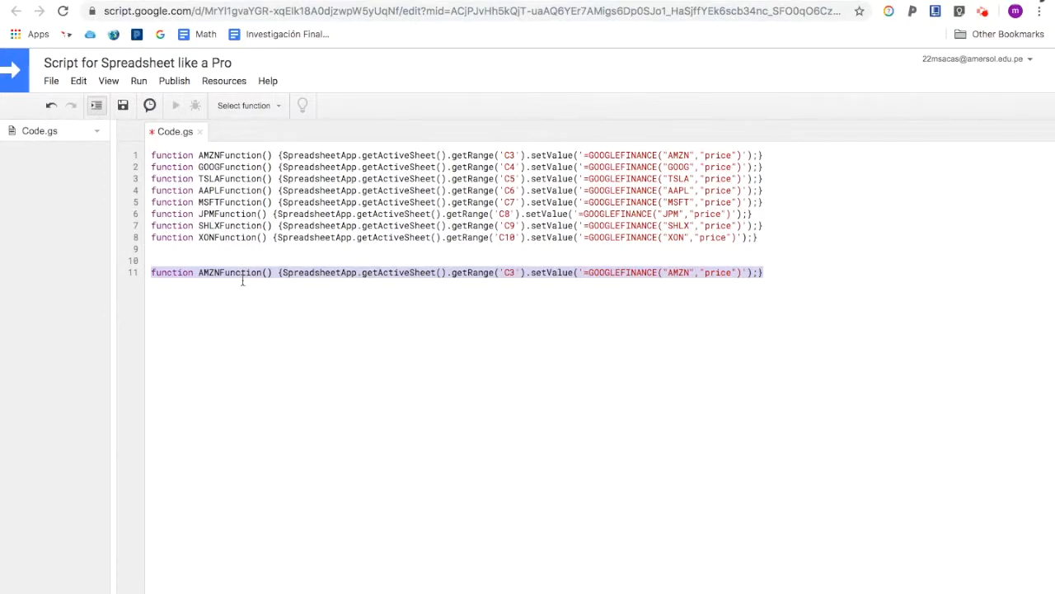
{"action": "key", "text": "BackSpace"}
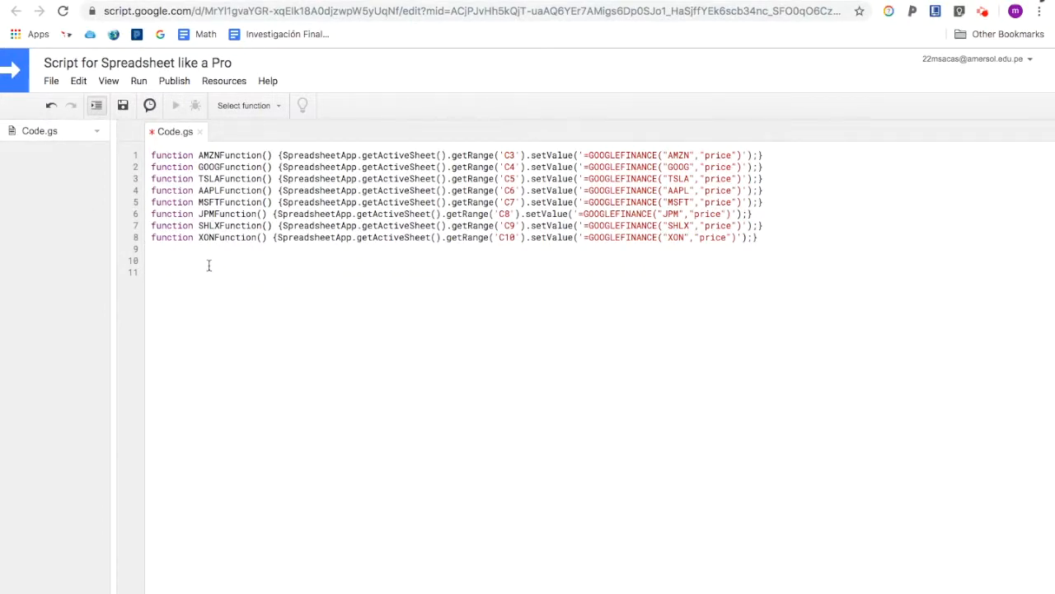
- Open the current project's triggers to add a new trigger
{"action": "left_click", "coordinate": [77, 85]}
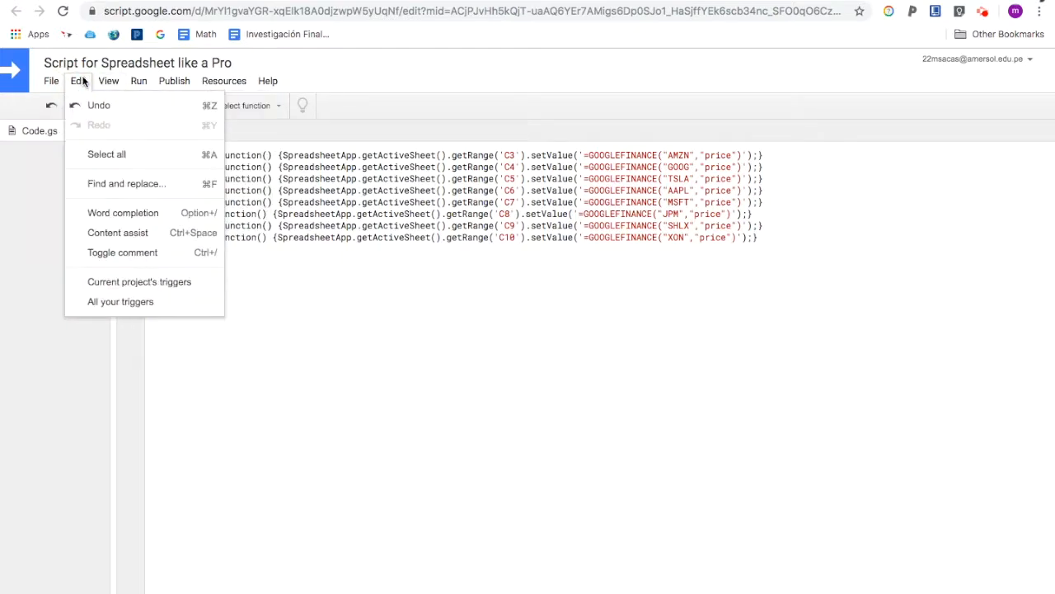
{"action": "left_click", "coordinate": [110, 282]}
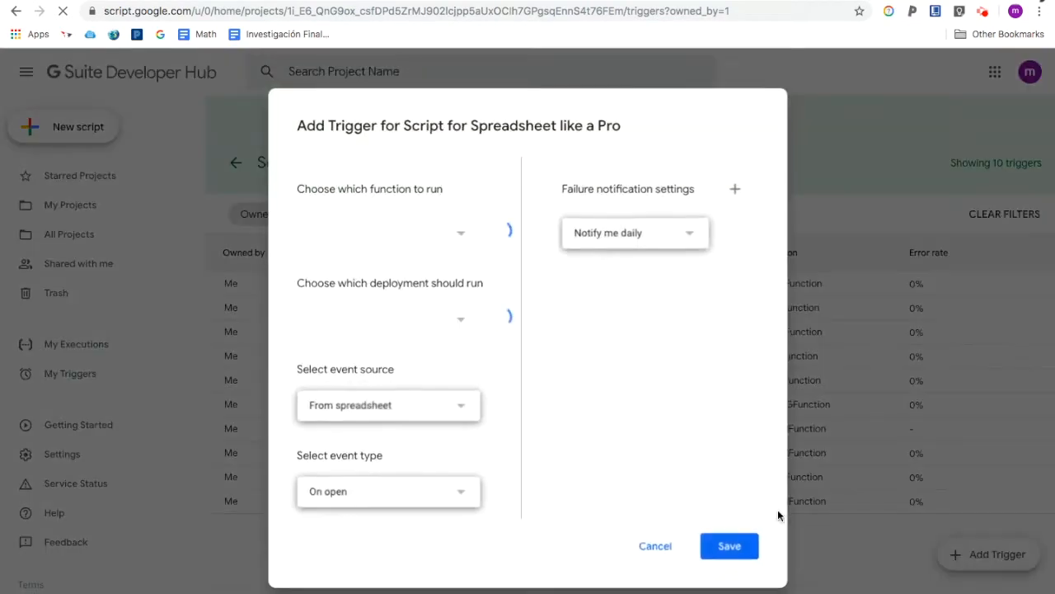
- Add a time-driven trigger that runs AMZNFunction from Head on an hour timer every hour, and save it
{"action": "left_click", "coordinate": [364, 237]}
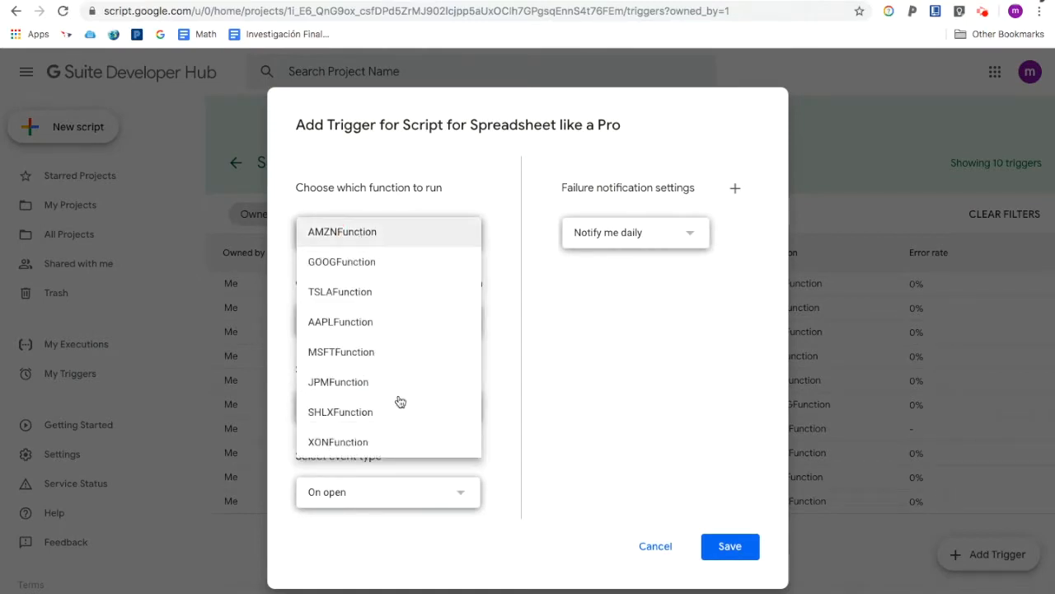
{"action": "left_click", "coordinate": [355, 235]}
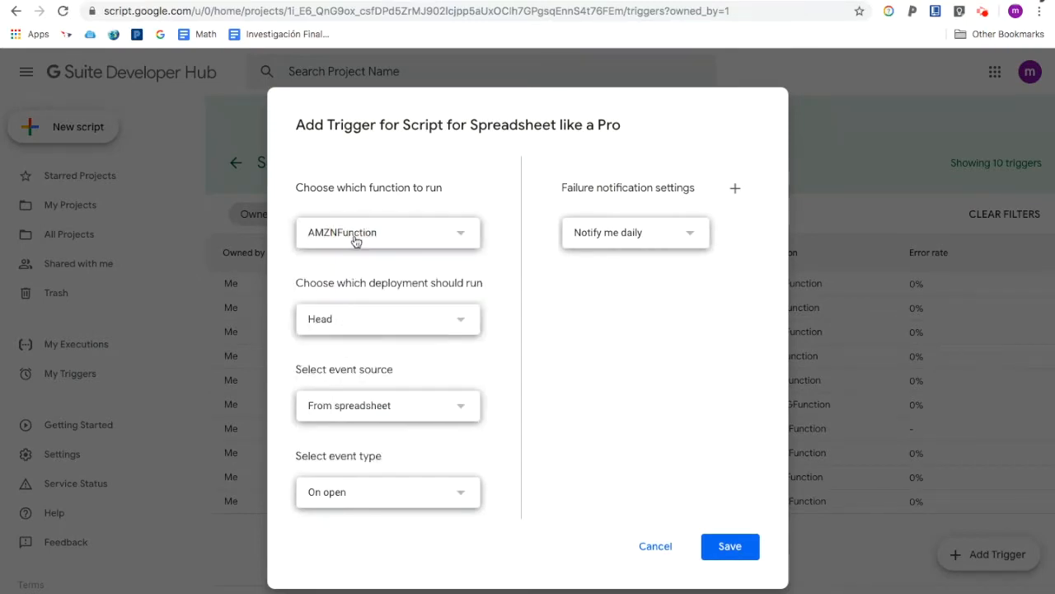
{"action": "left_click", "coordinate": [343, 408]}
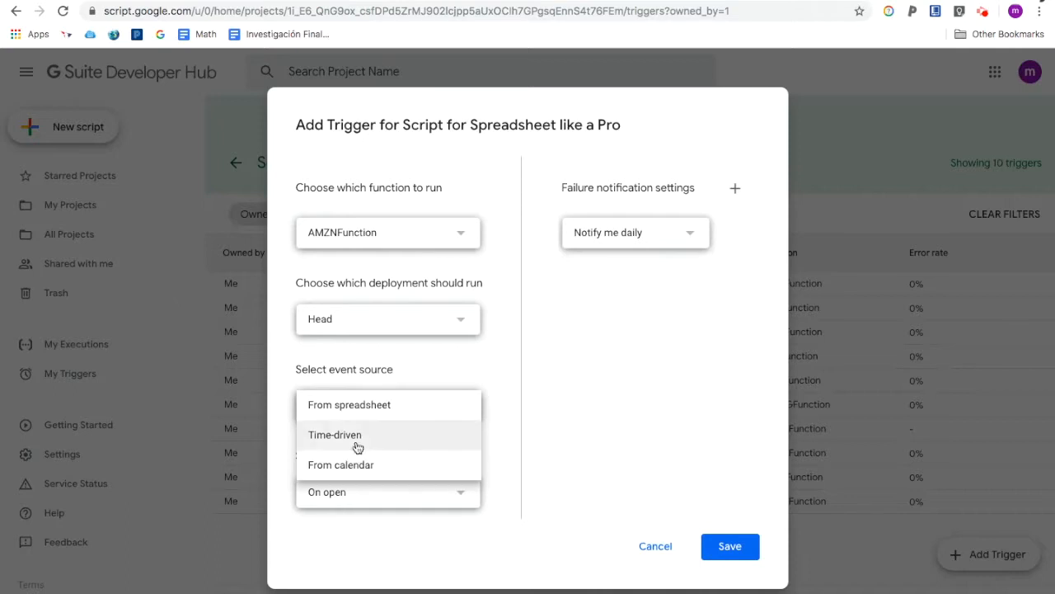
{"action": "left_click", "coordinate": [354, 435]}
{"action": "scroll", "coordinate": [402, 540], "scroll_direction": "down", "scroll_amount": 1}
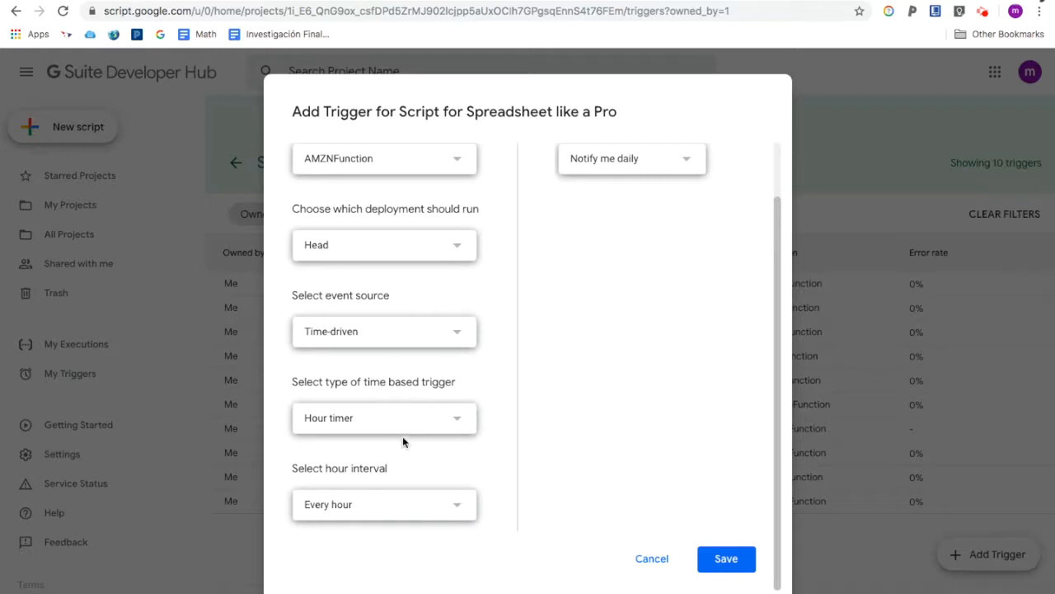
{"action": "scroll", "coordinate": [637, 238], "scroll_direction": "up", "scroll_amount": 1}
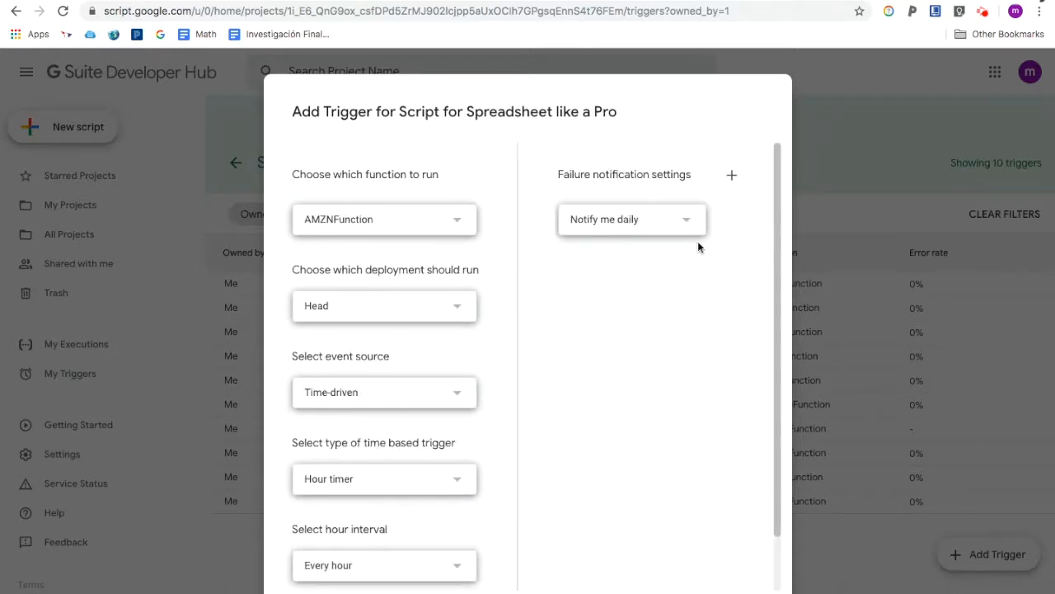
{"action": "scroll", "coordinate": [670, 240], "scroll_direction": "down", "scroll_amount": 1}
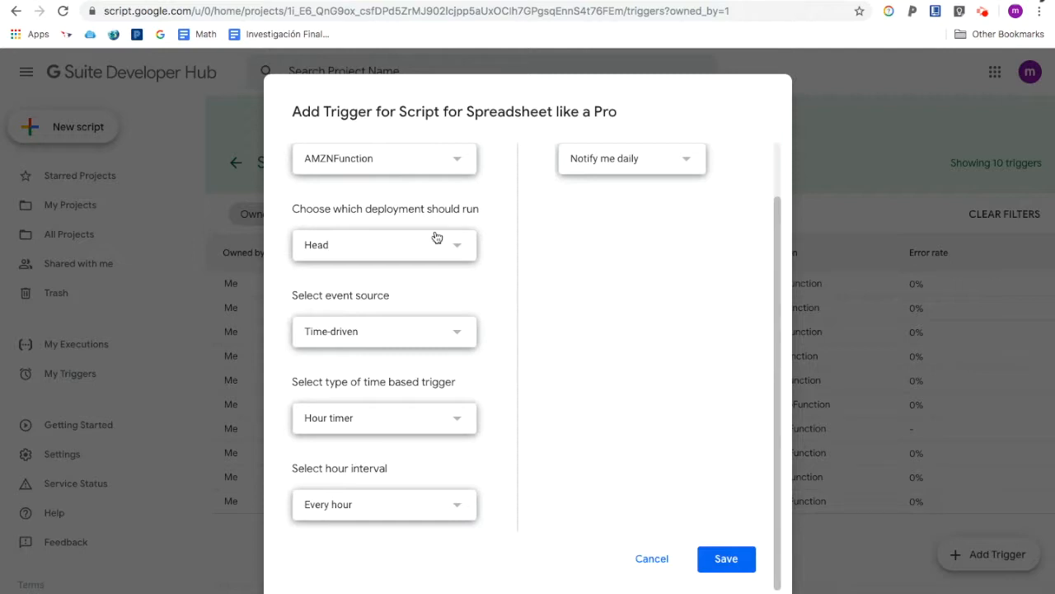
{"action": "scroll", "coordinate": [437, 236], "scroll_direction": "up", "scroll_amount": 2}
{"action": "scroll", "coordinate": [658, 468], "scroll_direction": "down", "scroll_amount": 2}
{"action": "left_click", "coordinate": [722, 561]}
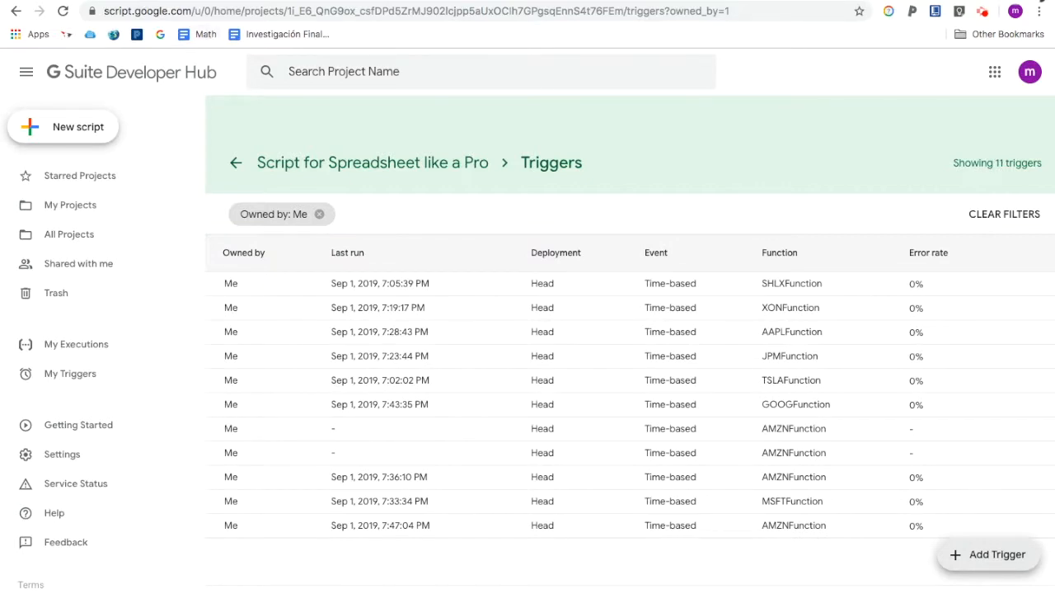
- Back in the spreadsheet, start a GOOGLEFINANCE formula in E3 for "amzn" "price" with start date DATE(2014,1,1)
{"action": "left_click", "coordinate": [248, 1]}
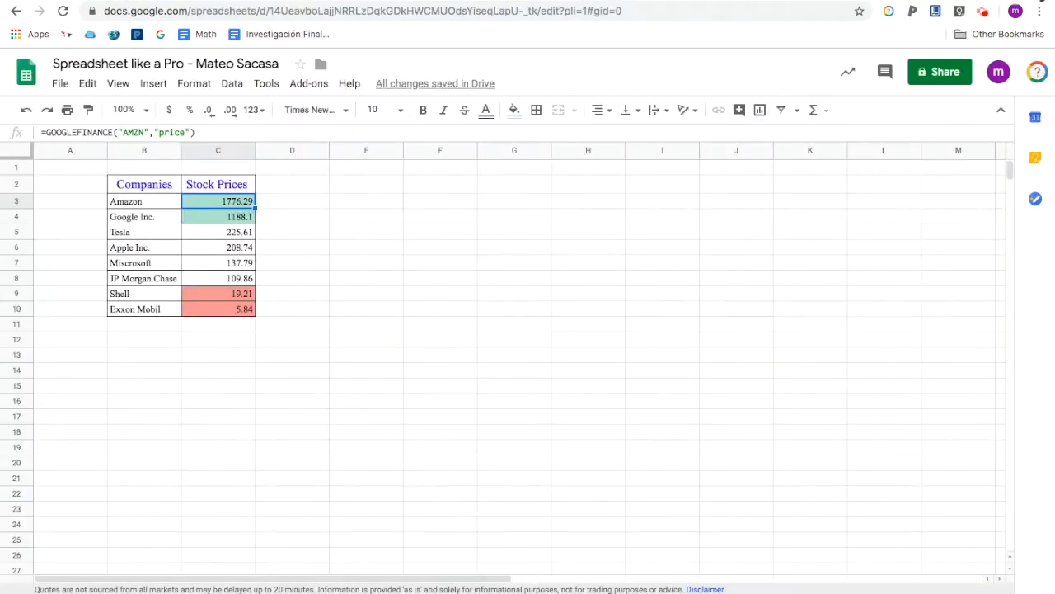
{"action": "left_click", "coordinate": [299, 207]}
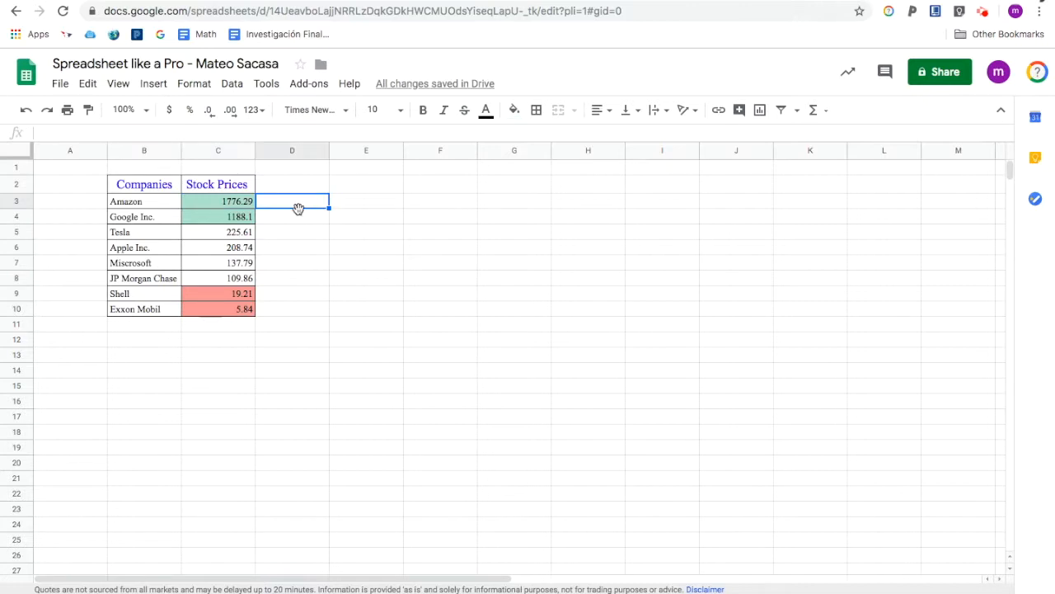
{"action": "left_click", "coordinate": [290, 246]}
{"action": "left_click_drag", "start_coordinate": [238, 205], "coordinate": [232, 312]}
{"action": "left_click", "coordinate": [421, 280]}
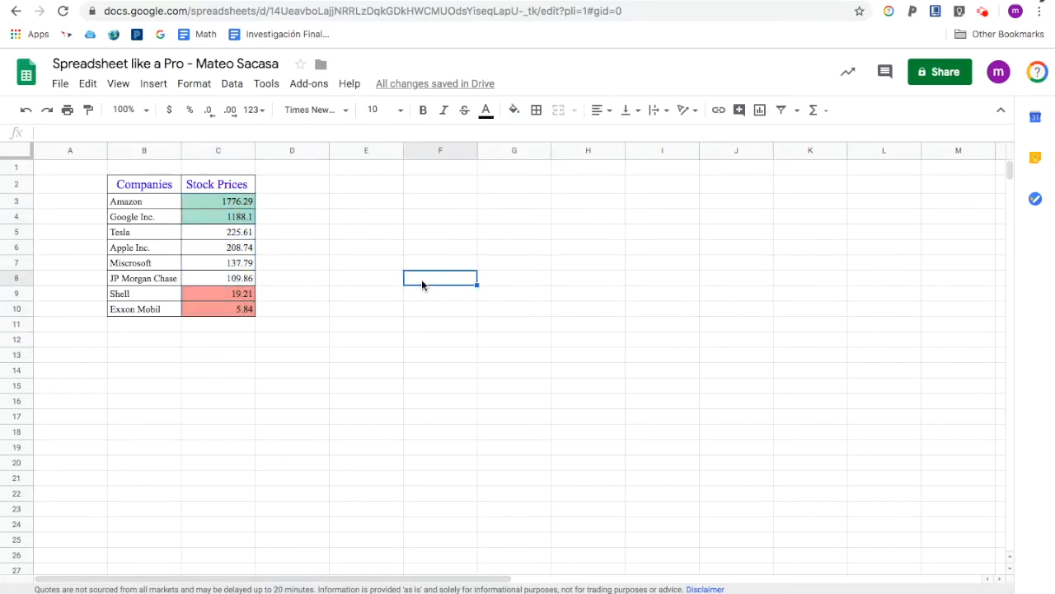
{"action": "left_click", "coordinate": [382, 209]}
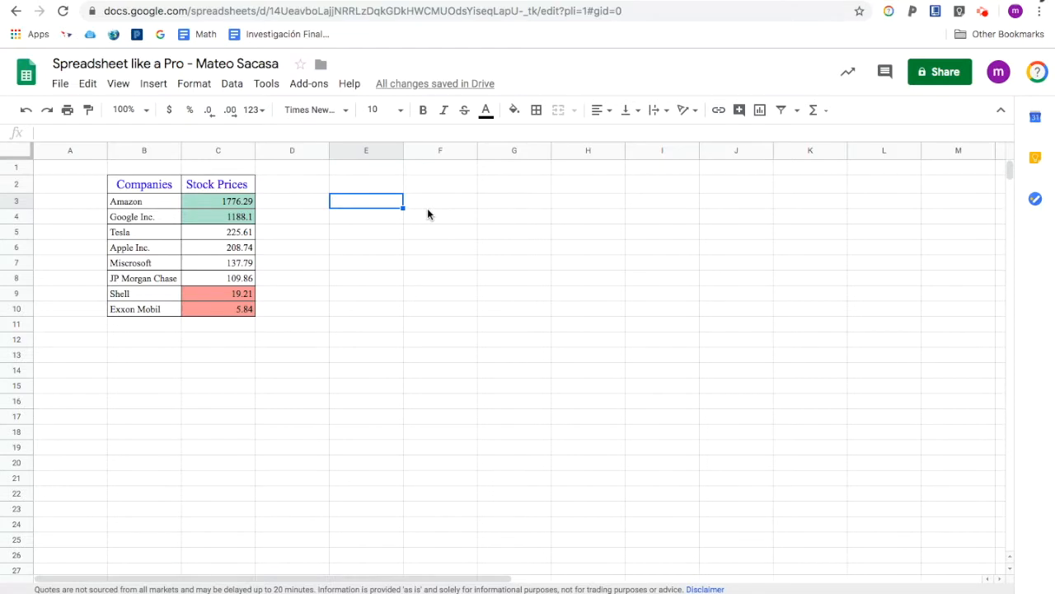
{"action": "type", "text": "="}
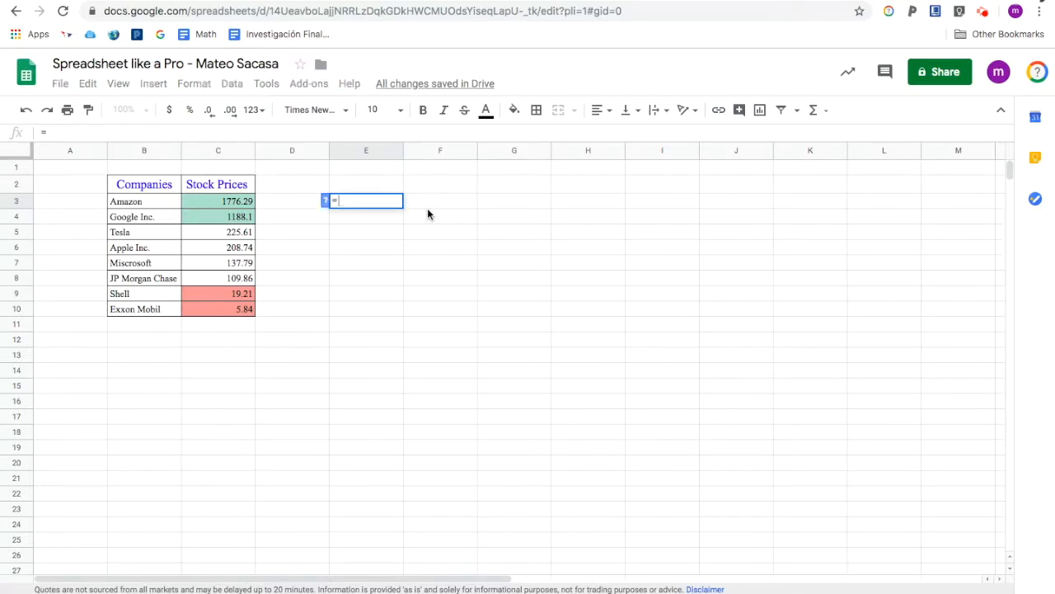
{"action": "type", "text": "goog"}
{"action": "key", "text": "Tab"}
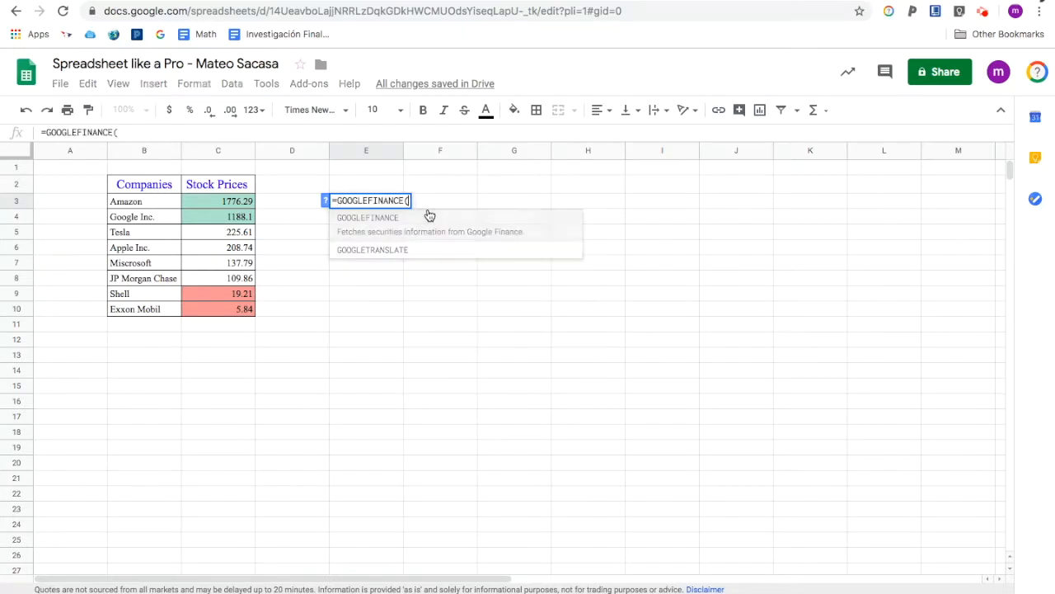
{"action": "type", "text": "\"am"}
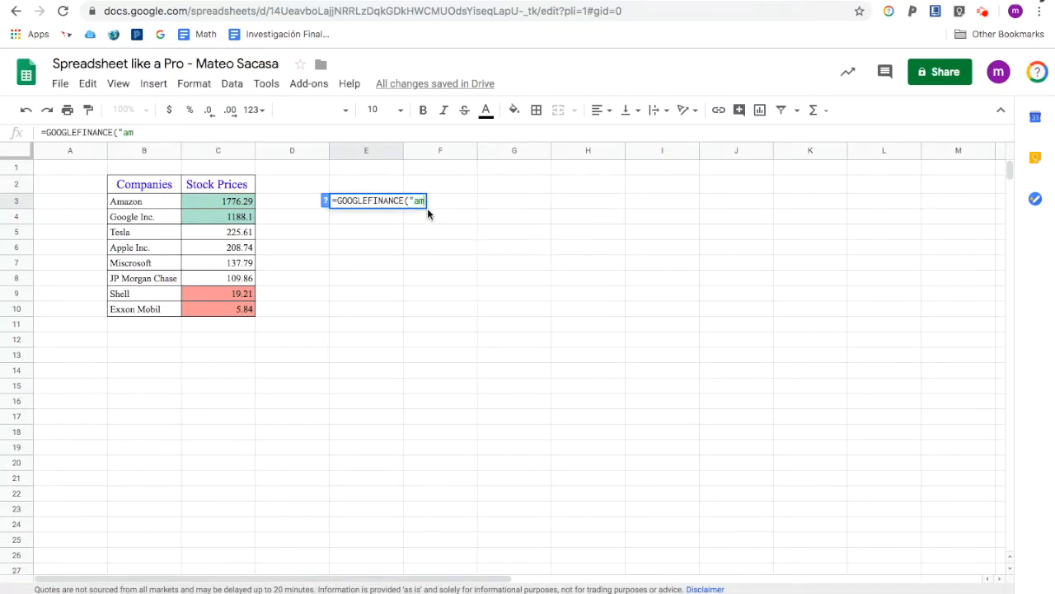
{"action": "type", "text": "zn\",\"price\""}
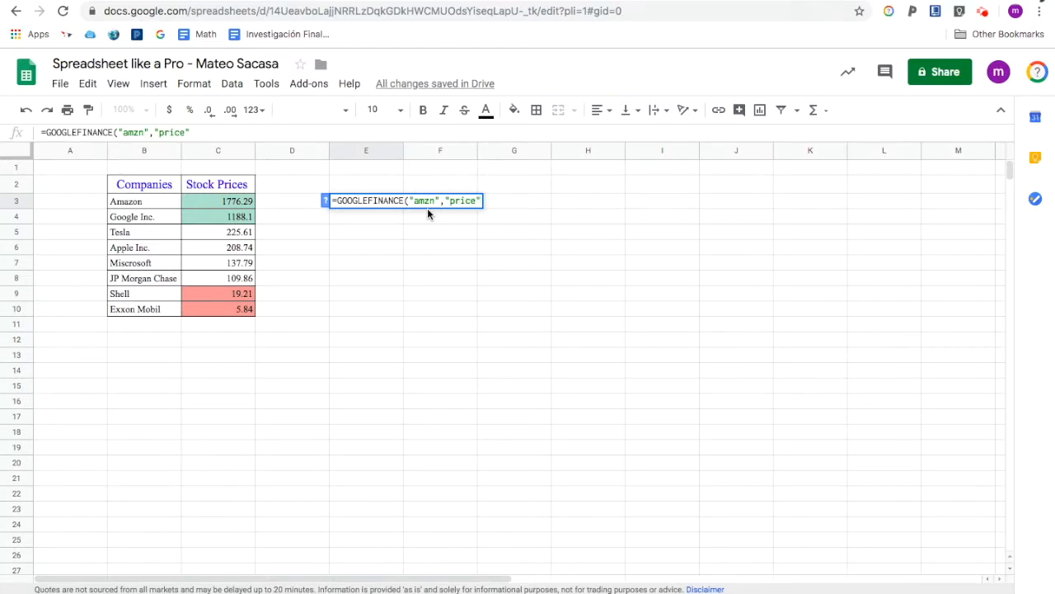
{"action": "type", "text": ","}
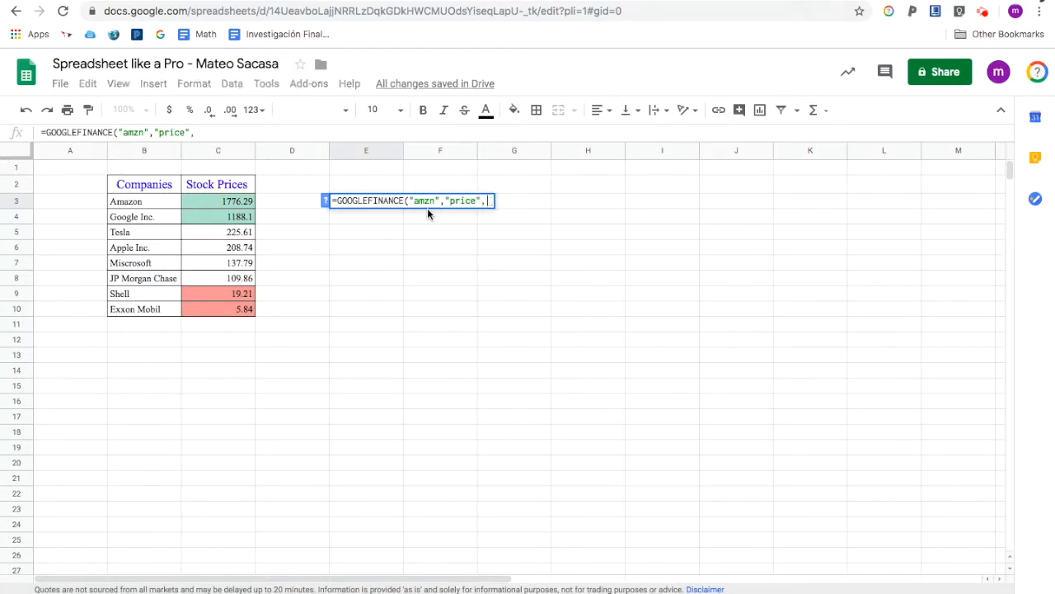
{"action": "type", "text": "DATE"}
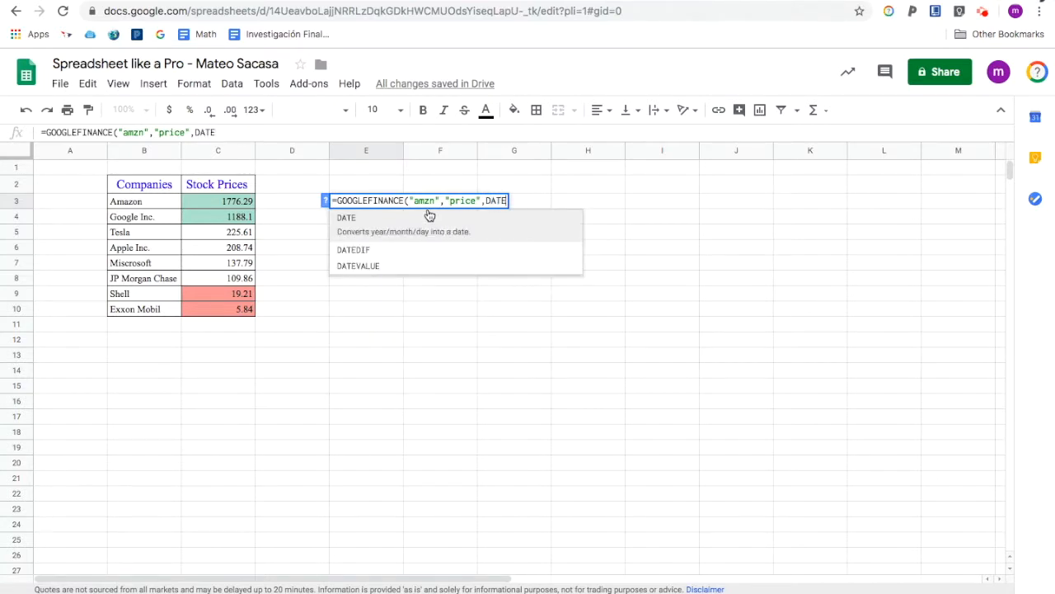
{"action": "type", "text": "(2014,"}
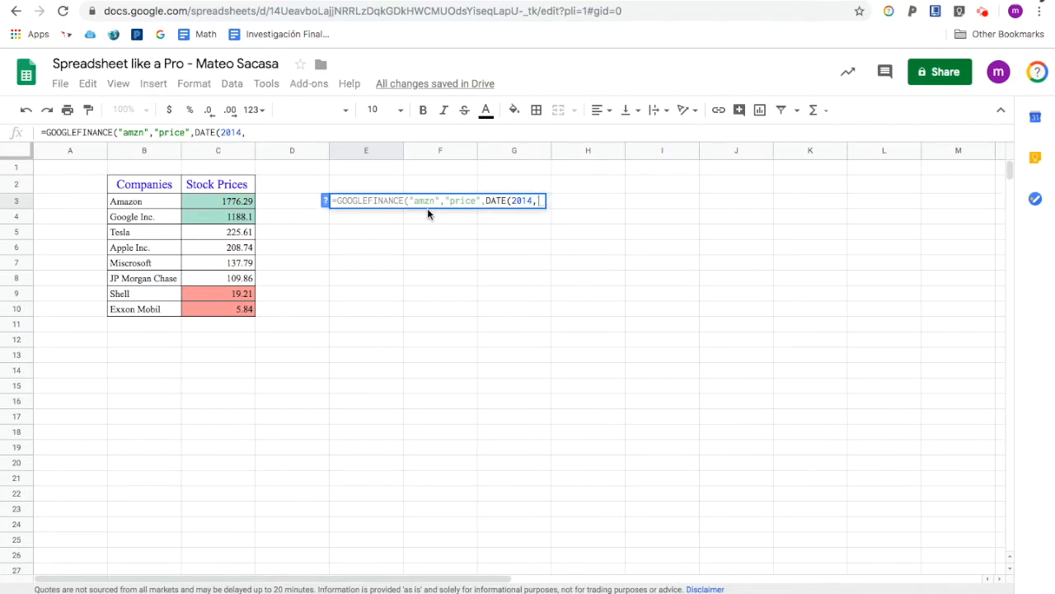
{"action": "type", "text": "1,1)"}
{"action": "type", "text": ",Date"}
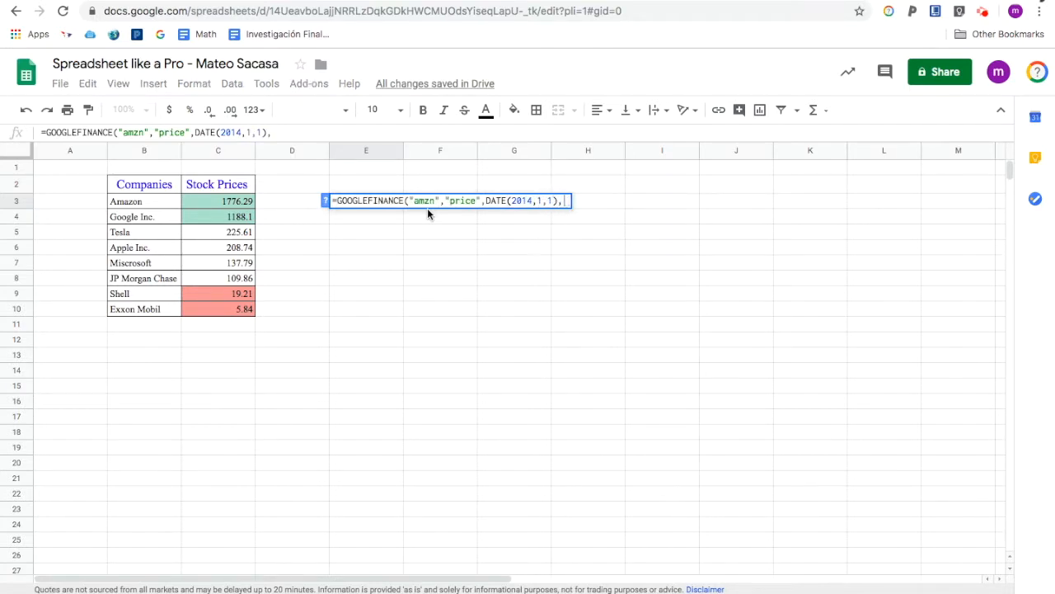
- Complete the formula with end date DATE(2014,12,31) and the "Daily" interval, and enter it
{"action": "key", "text": "BackSpace"}
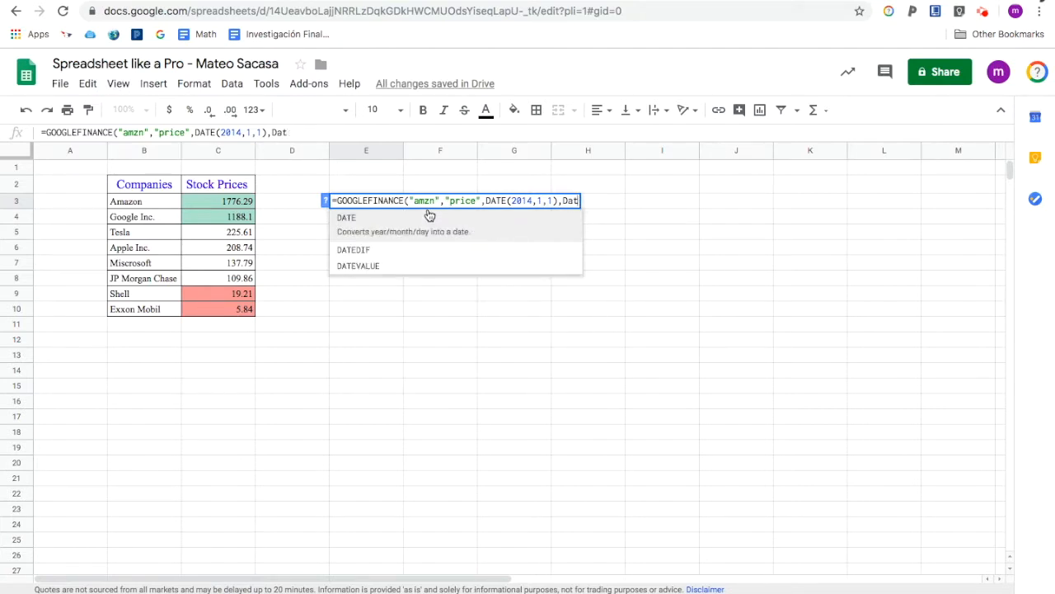
{"action": "key", "text": "BackSpace"}
{"action": "key", "text": "BackSpace"}
{"action": "type", "text": "A"}
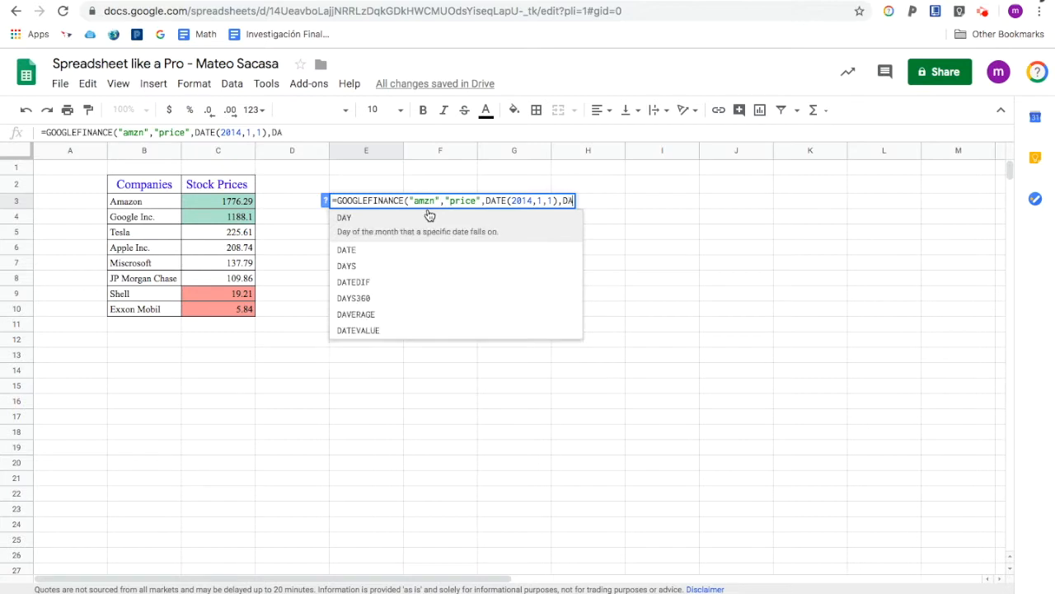
{"action": "type", "text": "TE(2"}
{"action": "type", "text": "014,12,3"}
{"action": "type", "text": "1"}
{"action": "type", "text": "),\""}
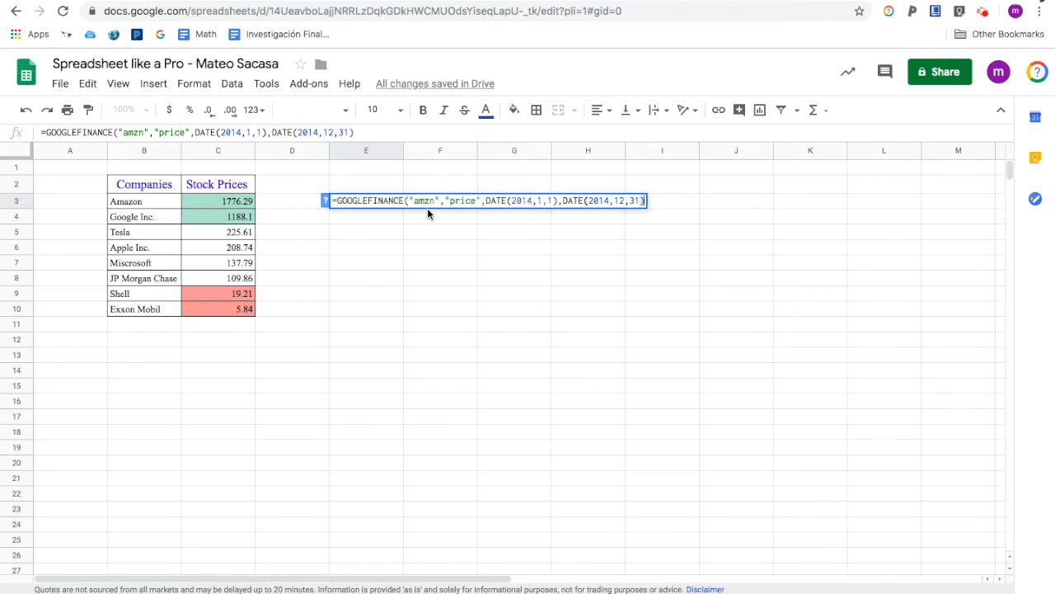
{"action": "type", "text": "Daily\")"}
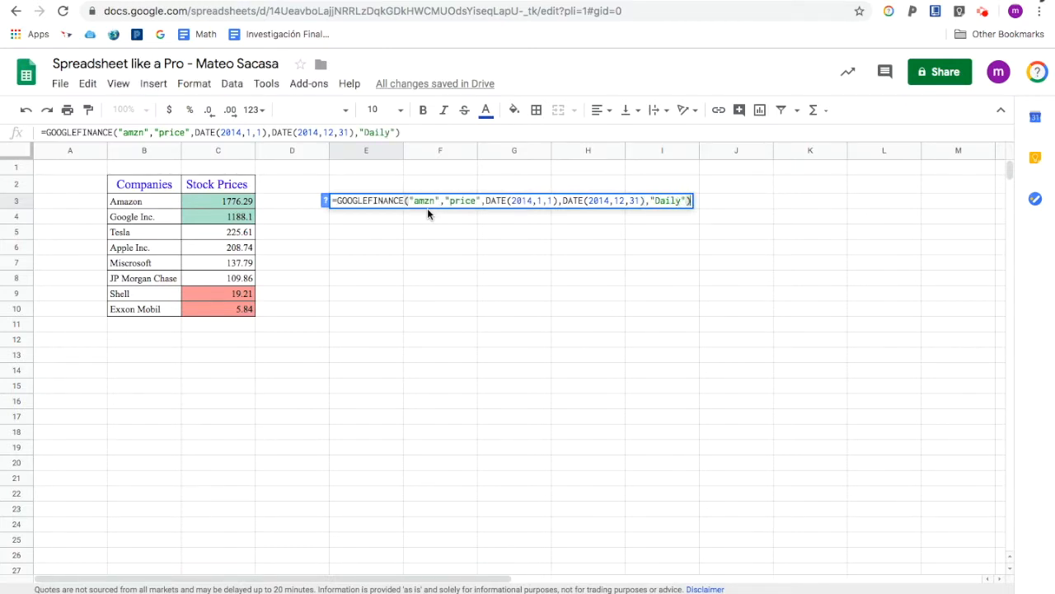
{"action": "key", "text": "Return"}
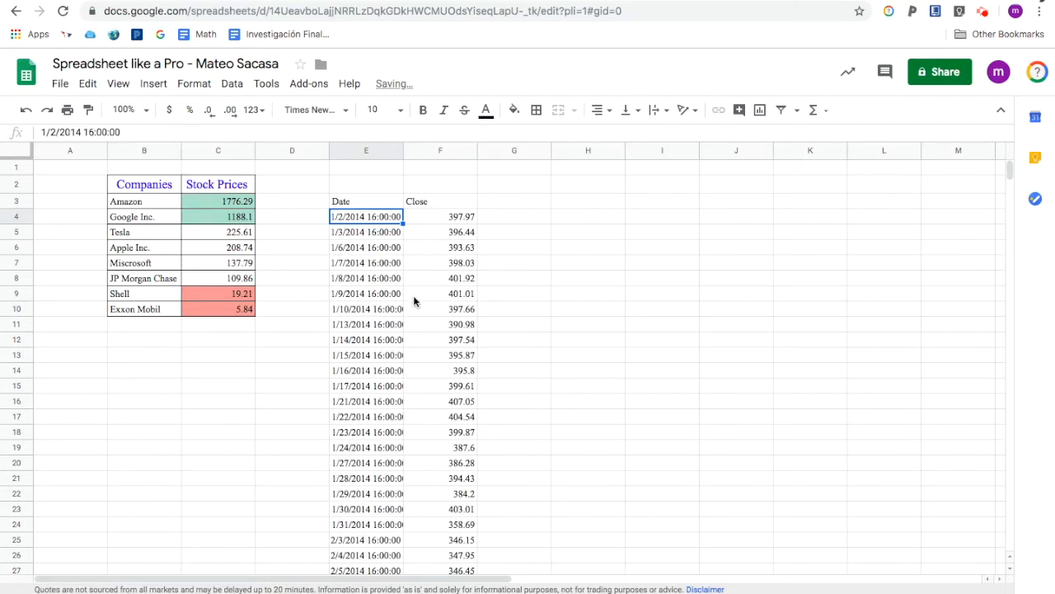
- Scroll through the returned 2014 daily date and close price columns
{"action": "scroll", "coordinate": [413, 295], "scroll_direction": "down", "scroll_amount": 3}
{"action": "scroll", "coordinate": [413, 295], "scroll_direction": "up", "scroll_amount": 1}
{"action": "scroll", "coordinate": [413, 295], "scroll_direction": "right", "scroll_amount": 1}
{"action": "scroll", "coordinate": [413, 295], "scroll_direction": "up", "scroll_amount": 1}
{"action": "scroll", "coordinate": [467, 336], "scroll_direction": "left", "scroll_amount": 1}
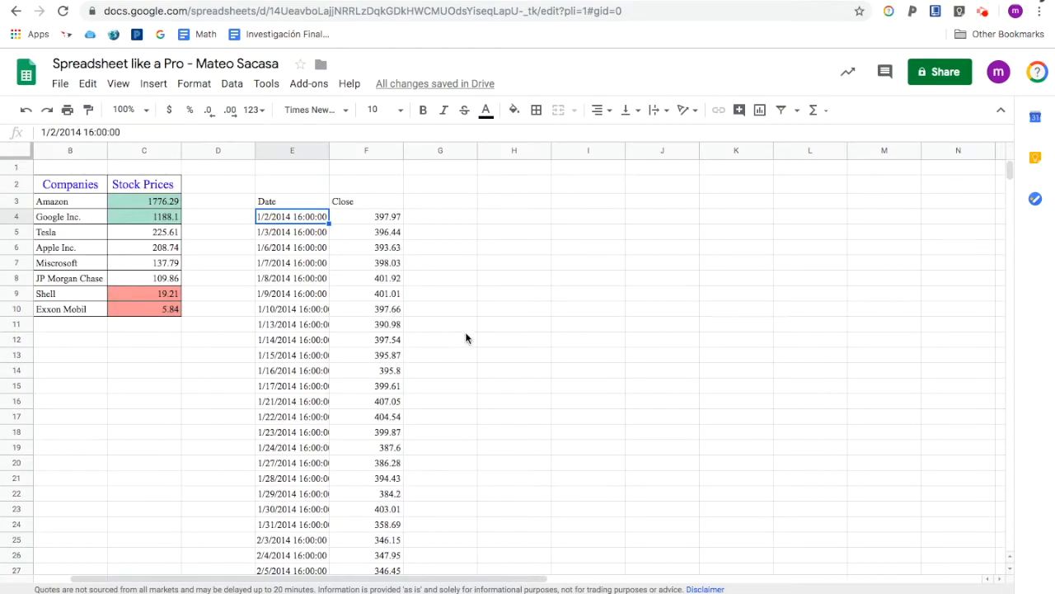
{"action": "scroll", "coordinate": [466, 336], "scroll_direction": "down", "scroll_amount": 1}
{"action": "scroll", "coordinate": [467, 336], "scroll_direction": "down", "scroll_amount": 6}
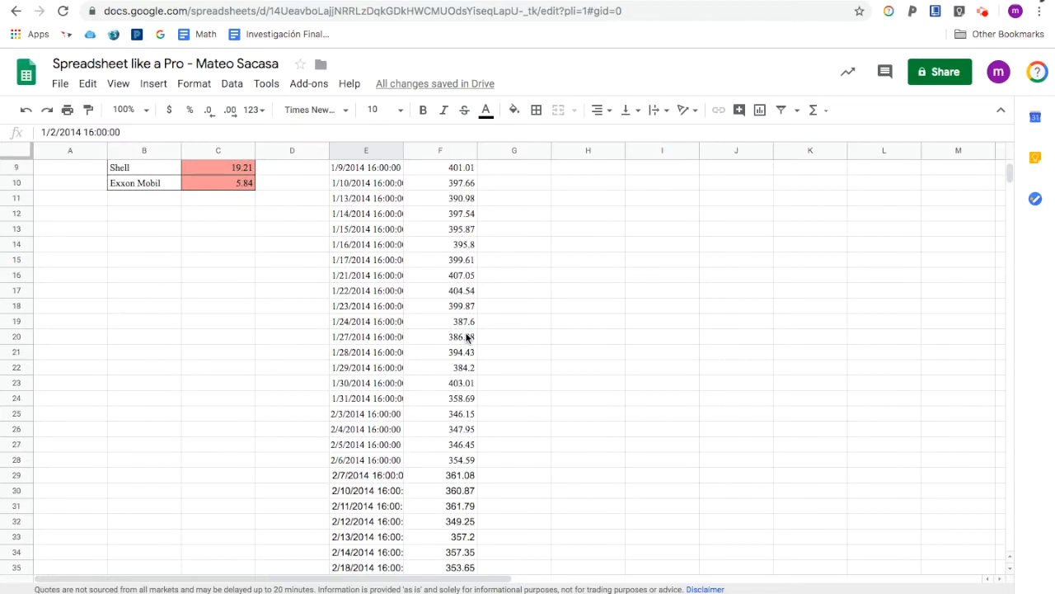
{"action": "scroll", "coordinate": [467, 337], "scroll_direction": "down", "scroll_amount": 11}
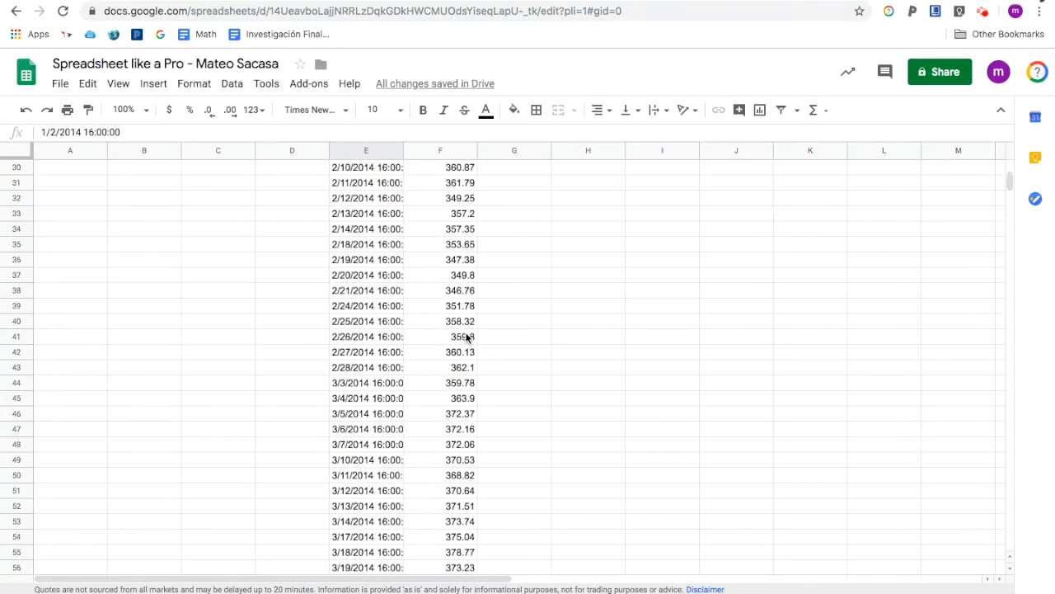
{"action": "scroll", "coordinate": [466, 336], "scroll_direction": "down", "scroll_amount": 8}
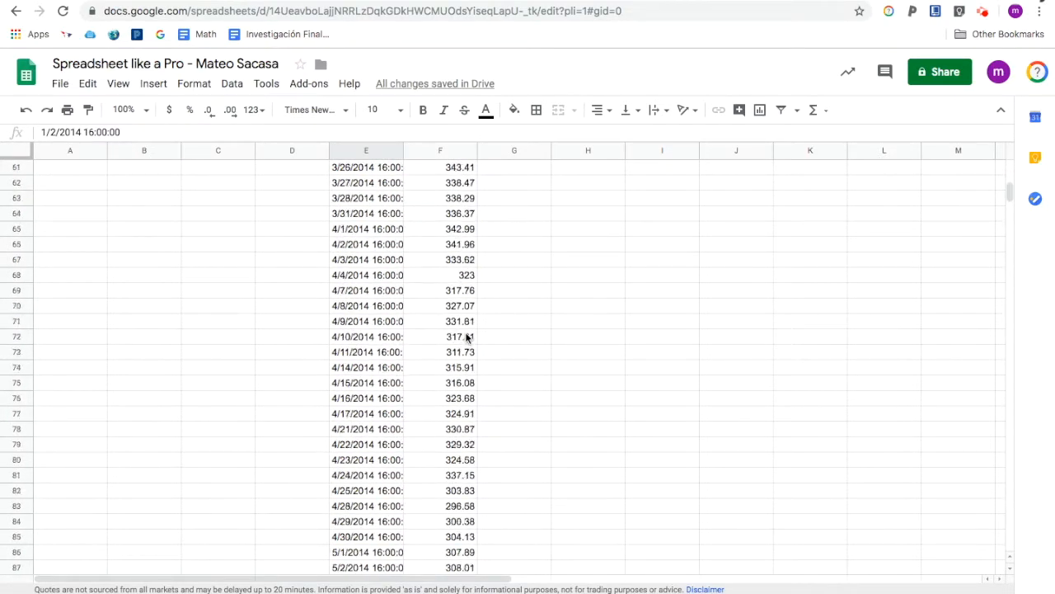
{"action": "scroll", "coordinate": [466, 337], "scroll_direction": "down", "scroll_amount": 20}
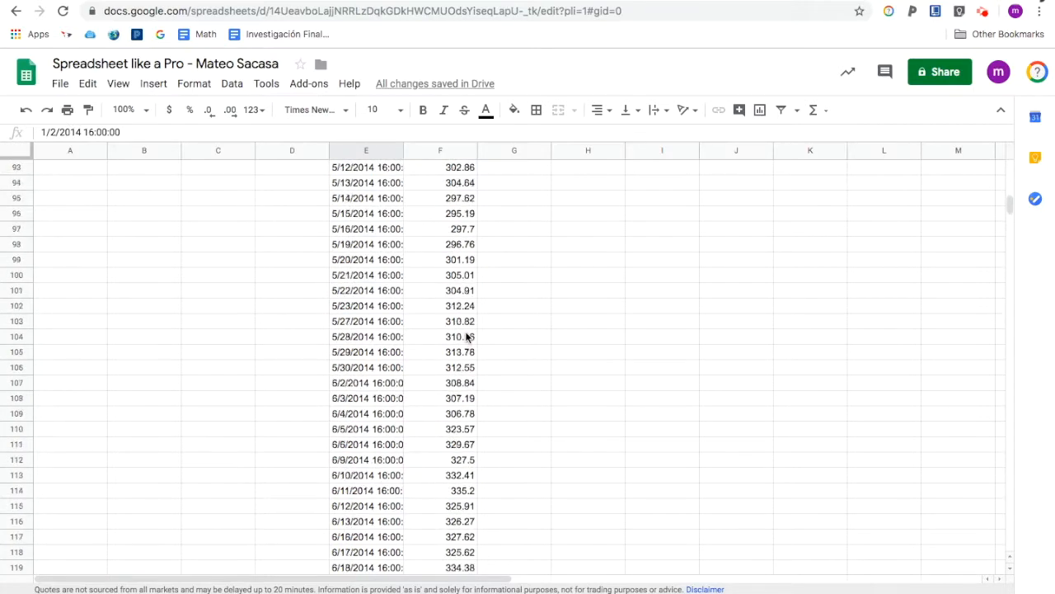
{"action": "scroll", "coordinate": [466, 337], "scroll_direction": "down", "scroll_amount": 17}
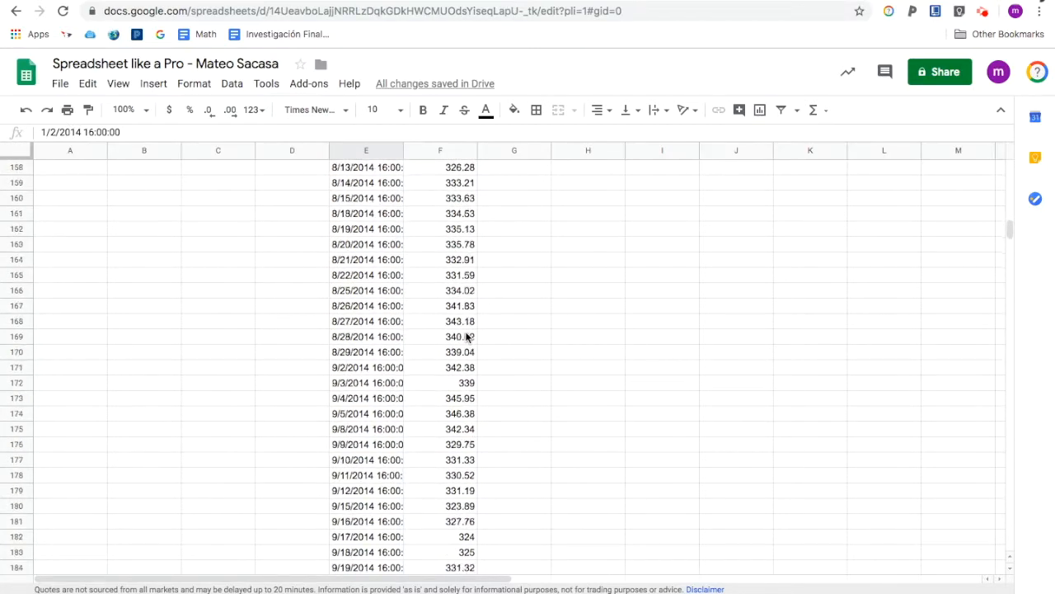
{"action": "scroll", "coordinate": [467, 336], "scroll_direction": "down", "scroll_amount": 18}
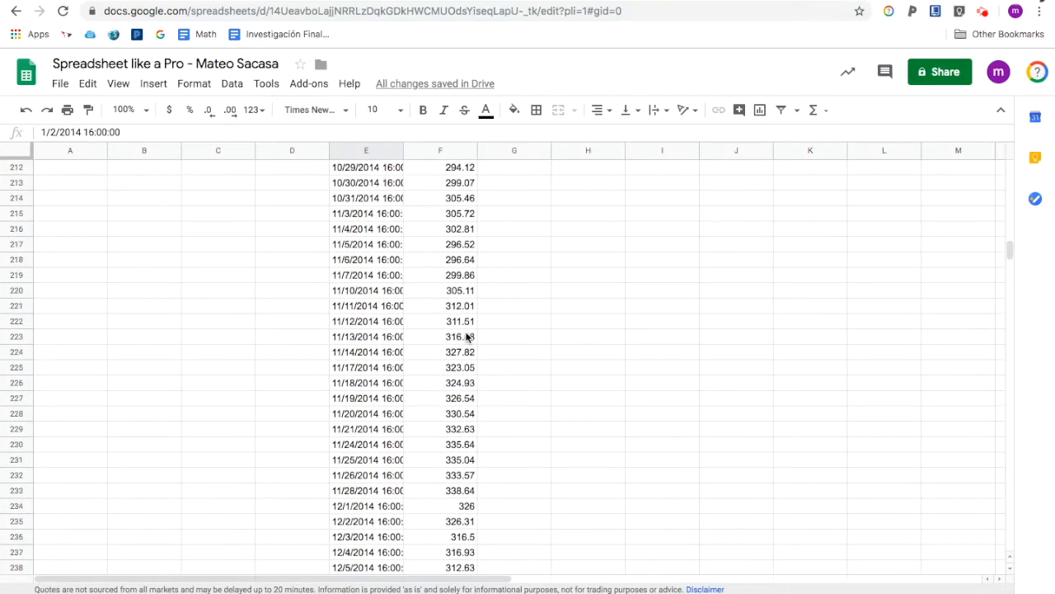
{"action": "scroll", "coordinate": [467, 337], "scroll_direction": "up", "scroll_amount": 7}
{"action": "scroll", "coordinate": [467, 336], "scroll_direction": "up", "scroll_amount": 20}
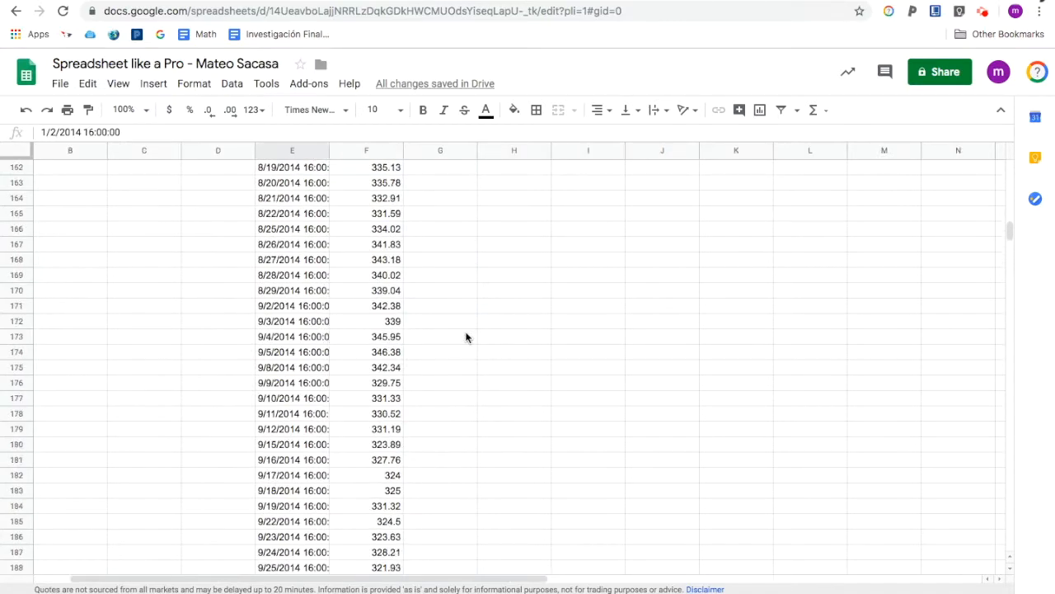
{"action": "scroll", "coordinate": [467, 337], "scroll_direction": "up", "scroll_amount": 20}
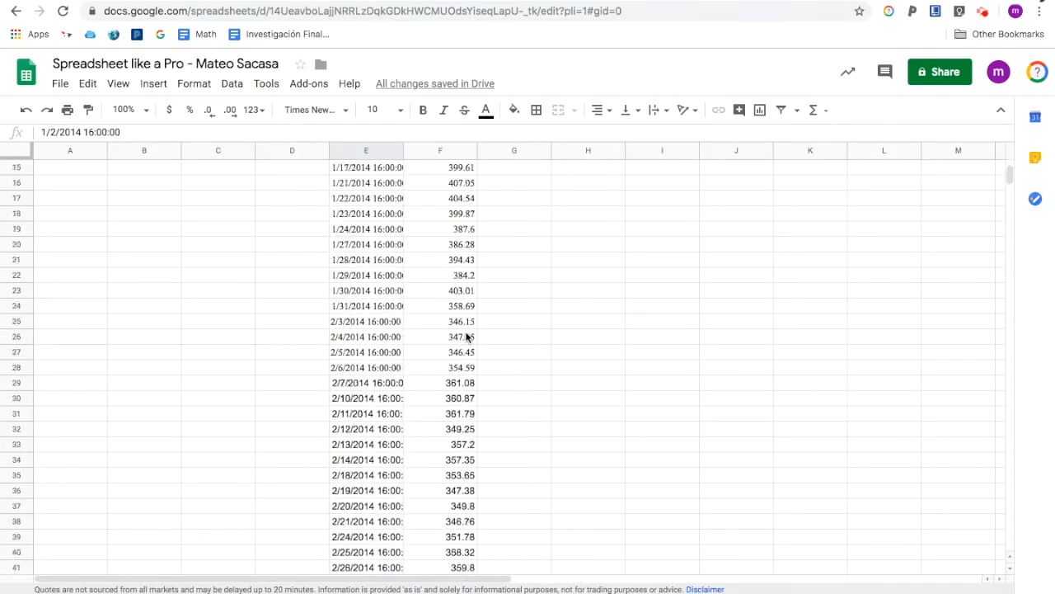
- Delete the historical price formula from E3, clearing its date and close output
{"action": "left_click", "coordinate": [367, 202]}
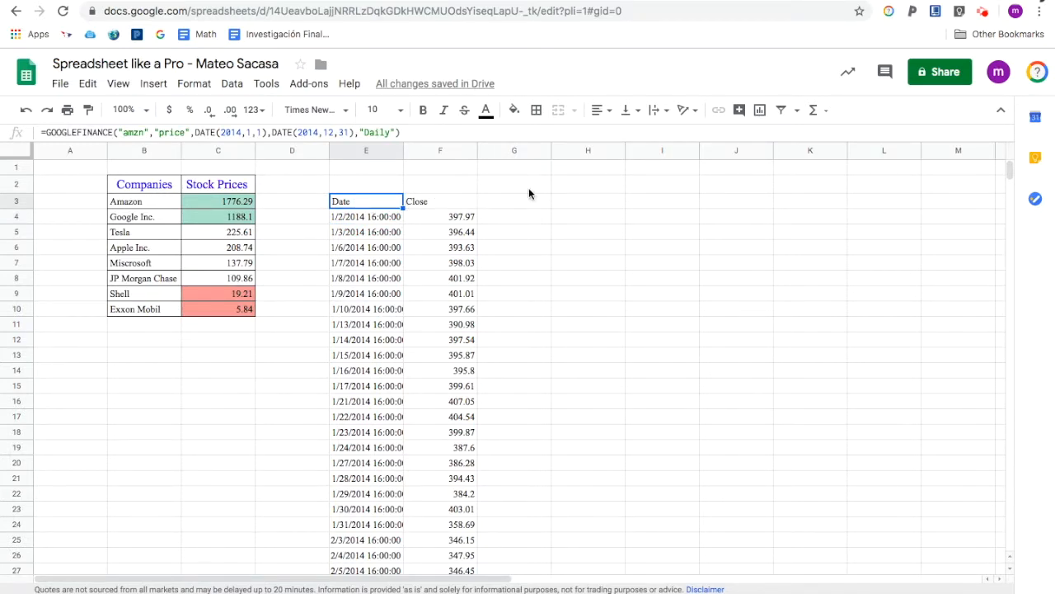
{"action": "left_click_drag", "start_coordinate": [360, 201], "coordinate": [462, 440]}
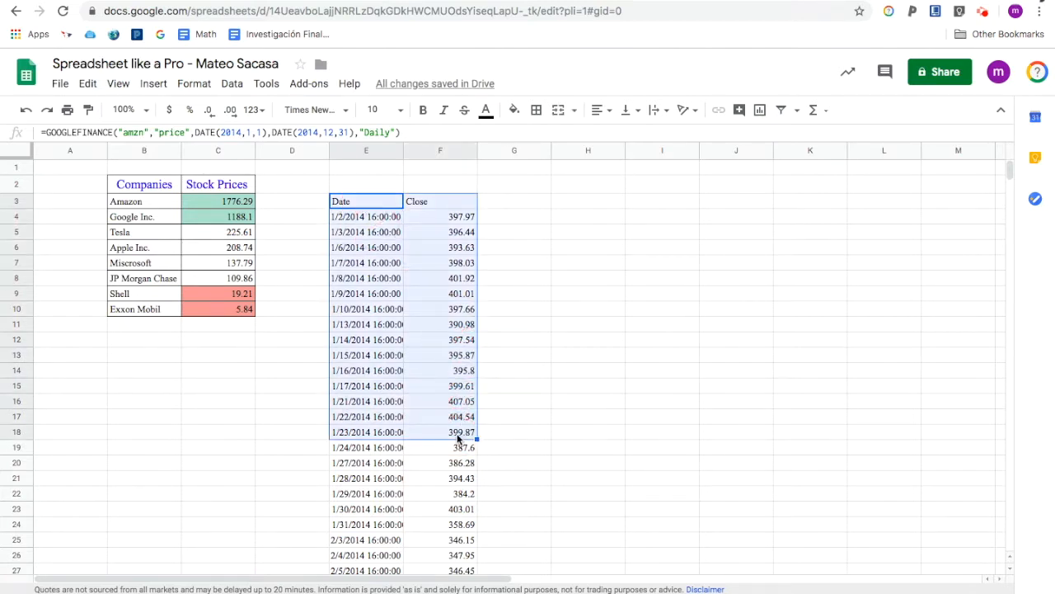
{"action": "left_click", "coordinate": [561, 280]}
{"action": "left_click", "coordinate": [420, 204]}
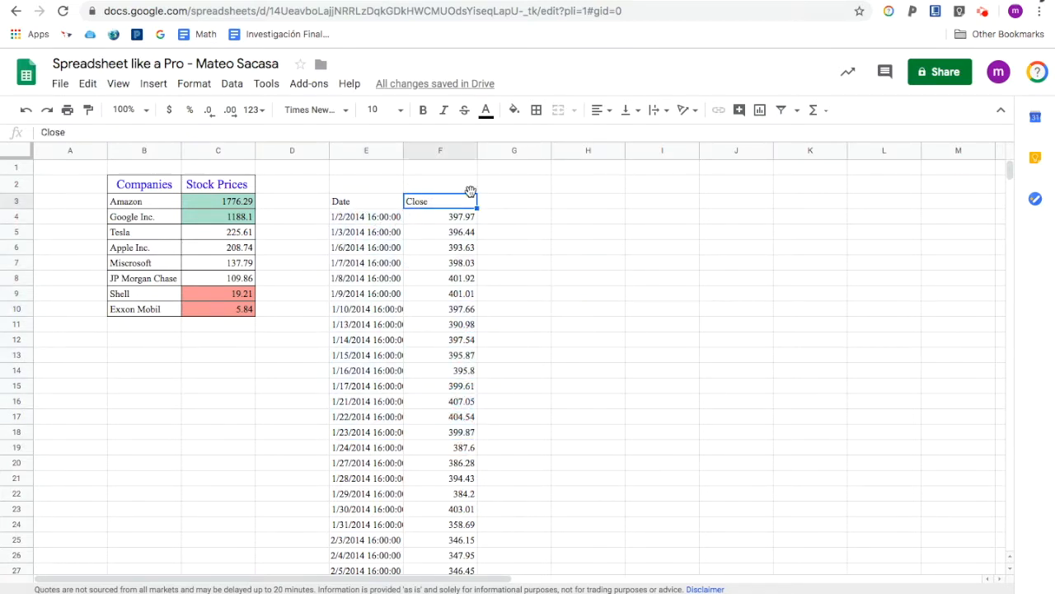
{"action": "key", "text": "Left"}
{"action": "key", "text": "BackSpace"}
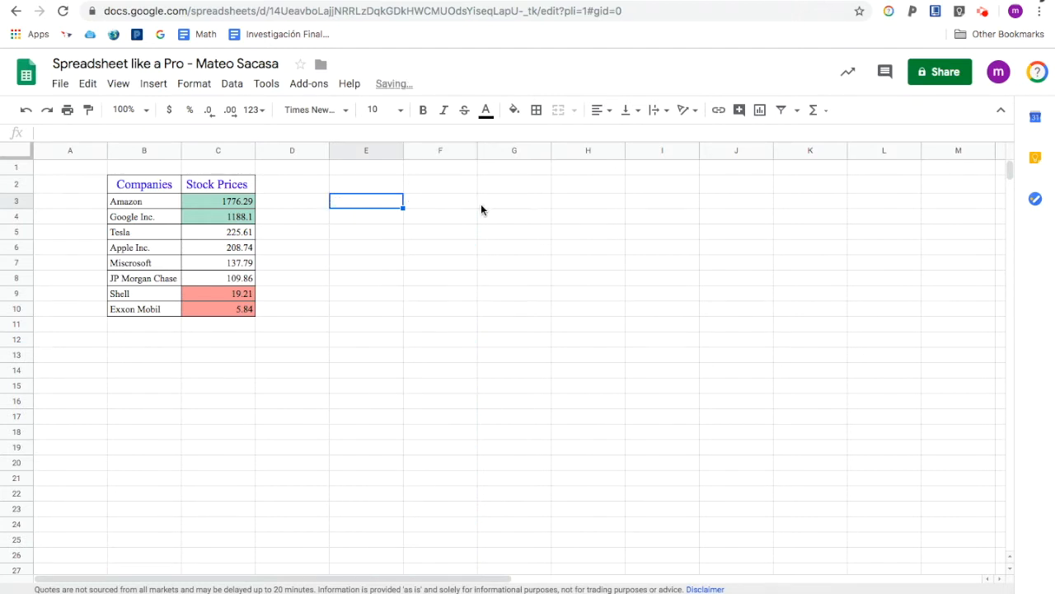